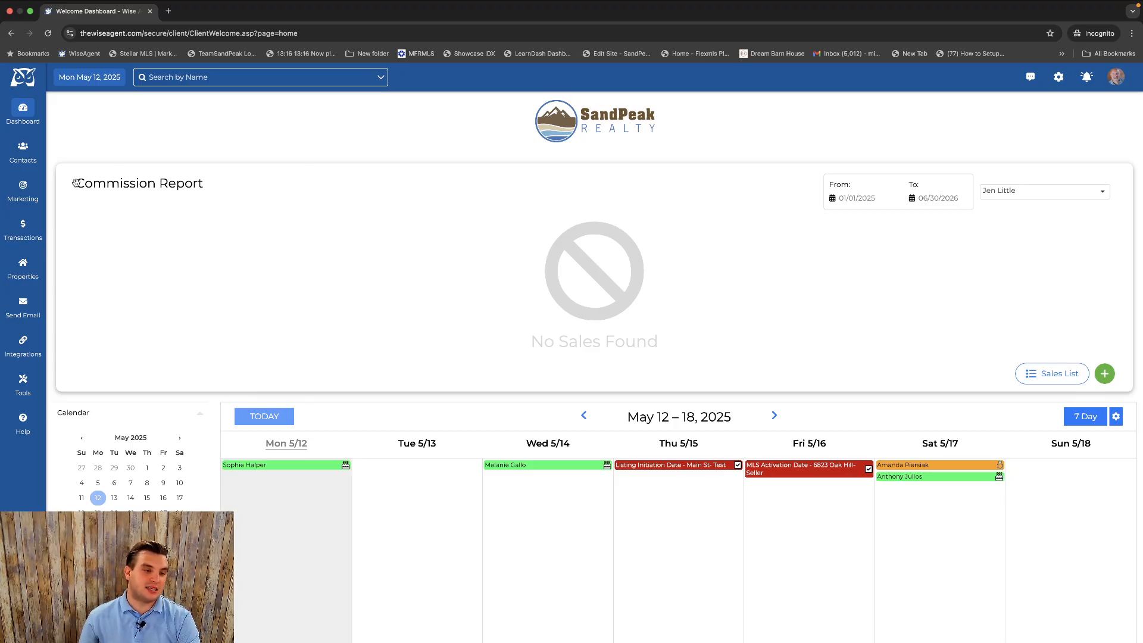
# Open the checklist templates and start editing Mike's Buyer Checklist.
pyautogui.moveTo(30, 237)
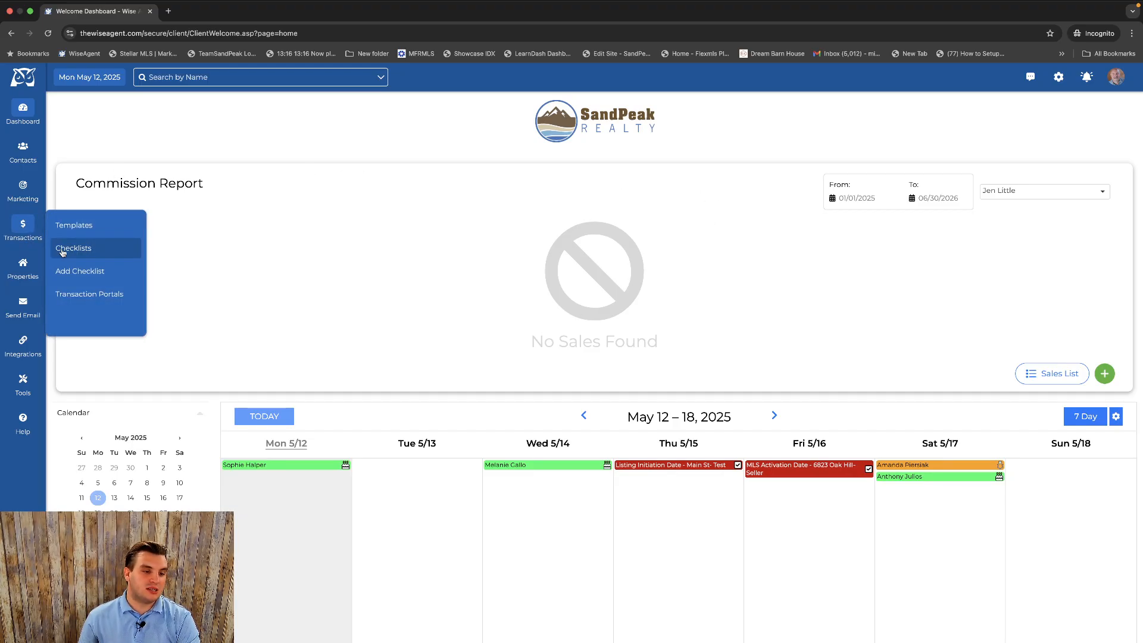
pyautogui.click(70, 226)
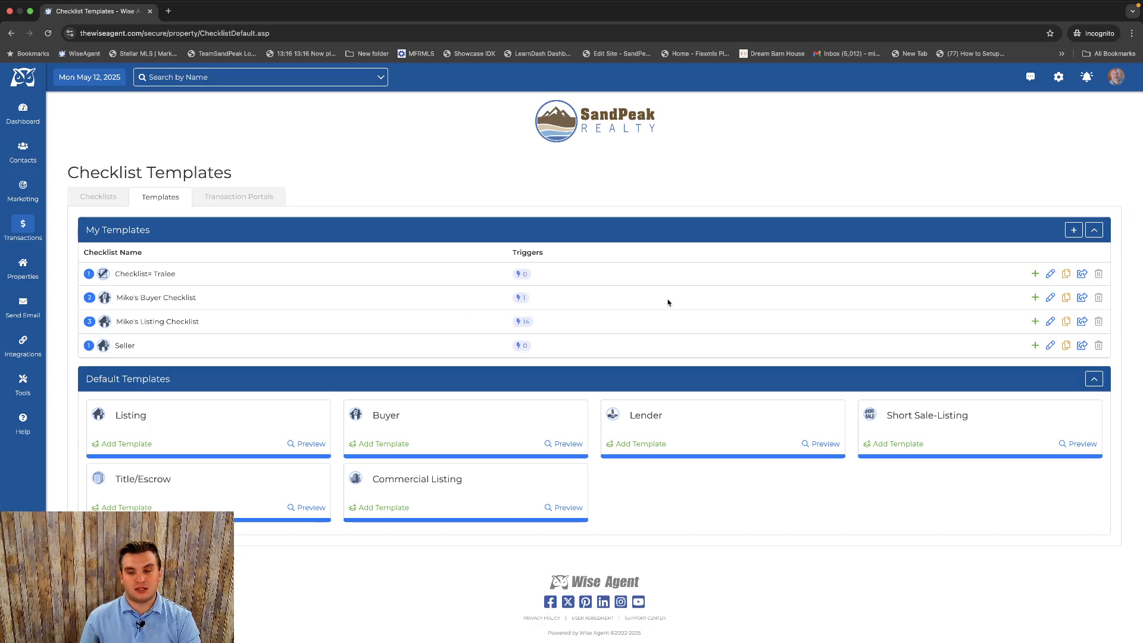
pyautogui.click(1051, 298)
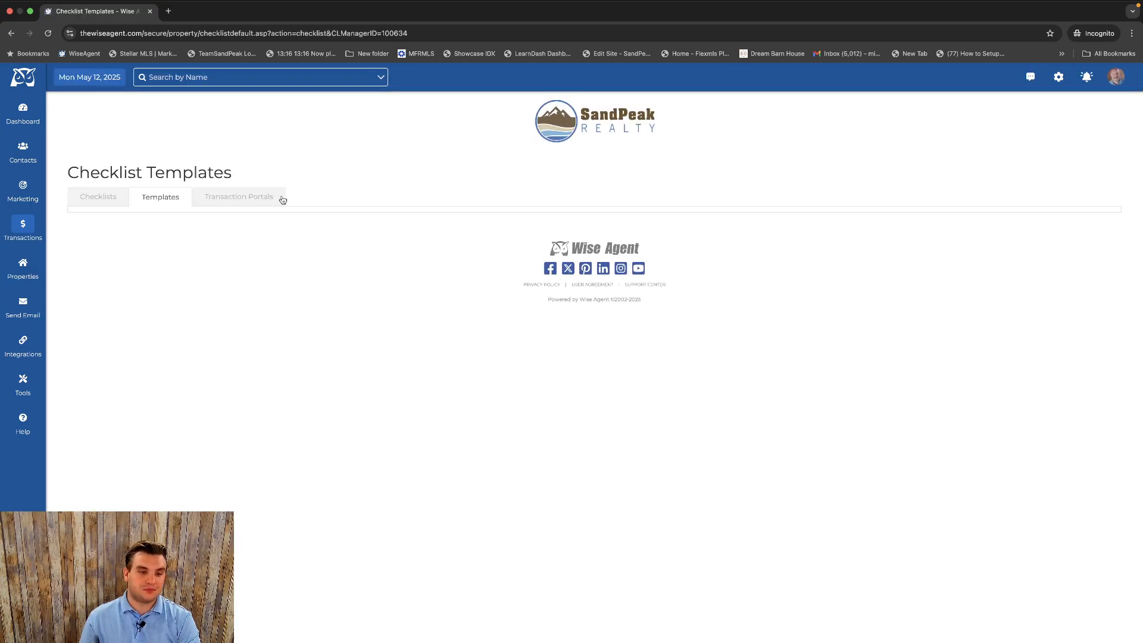
pyautogui.scroll(-1, 280, 203)
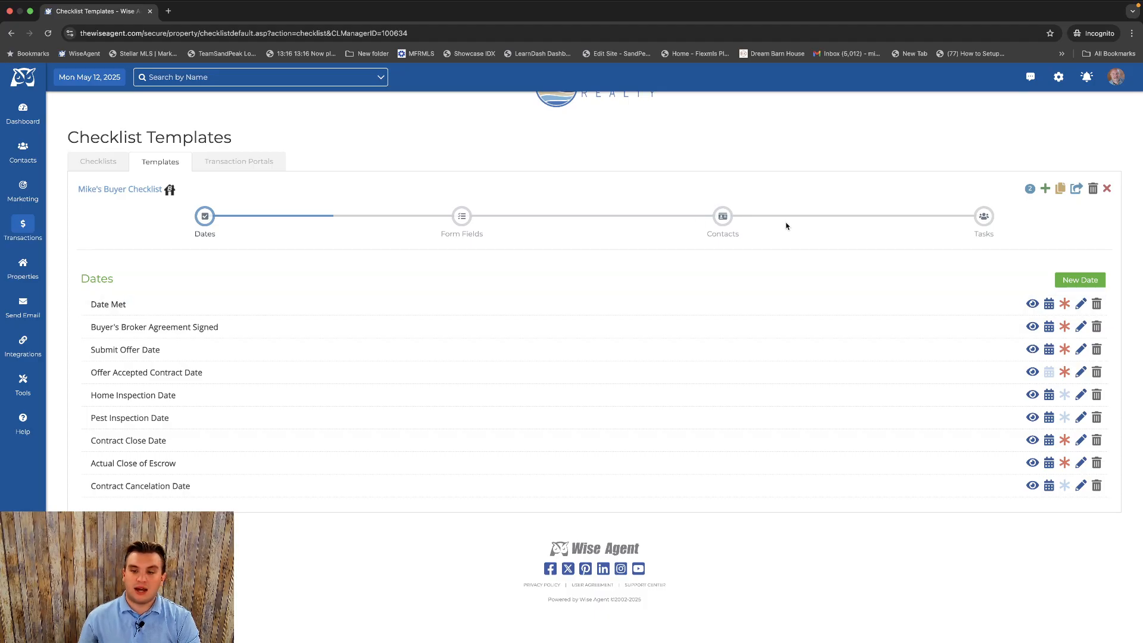
pyautogui.click(1080, 280)
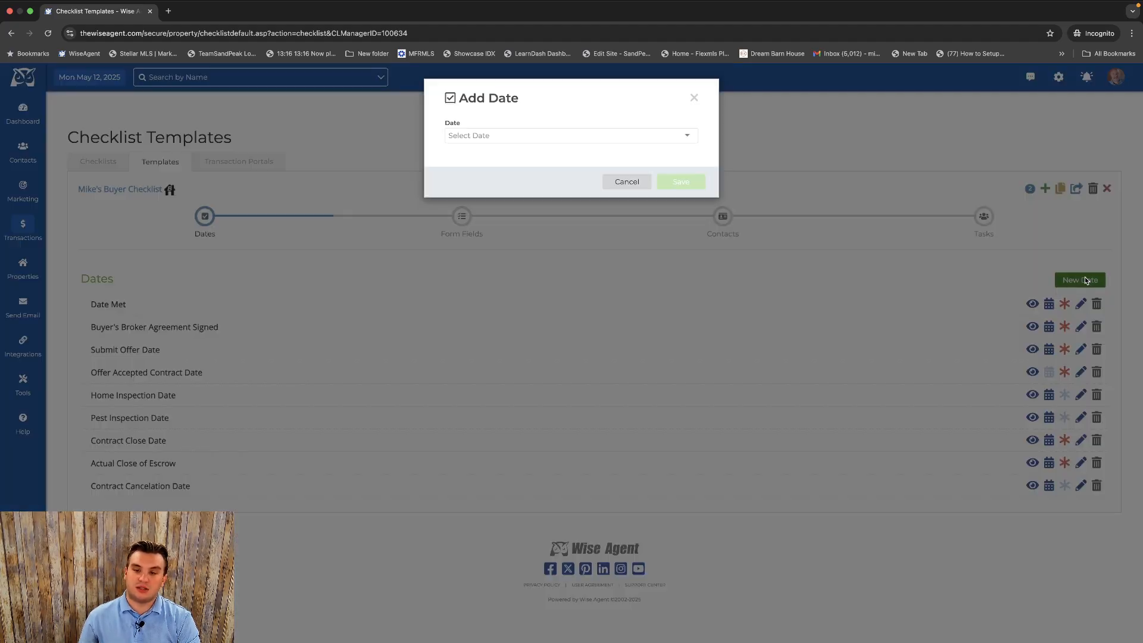
pyautogui.click(552, 136)
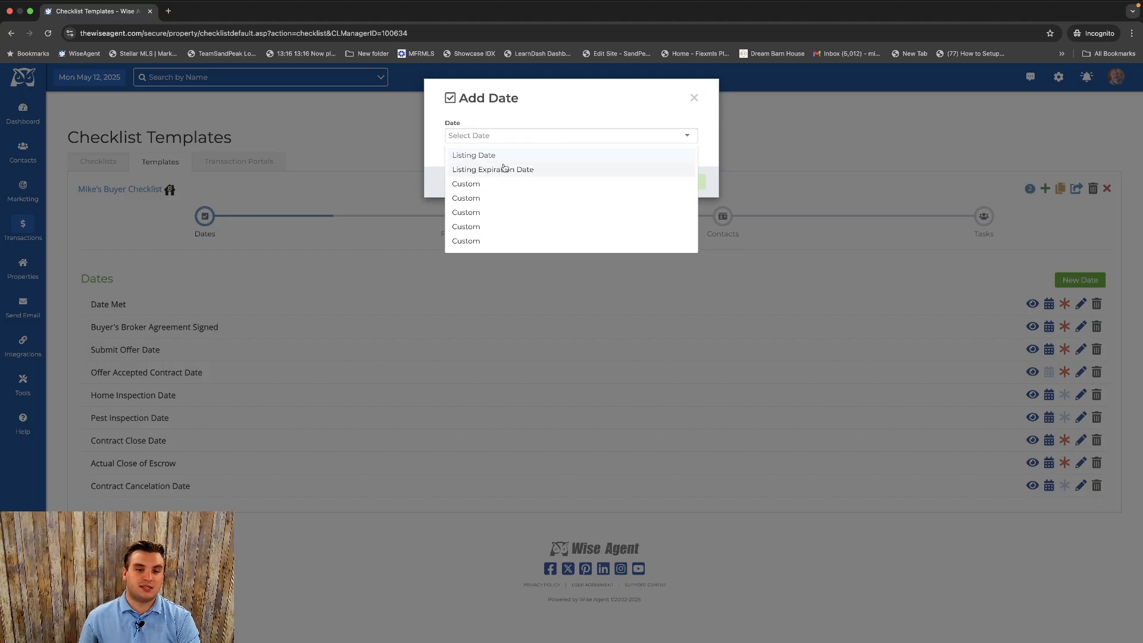
pyautogui.click(476, 188)
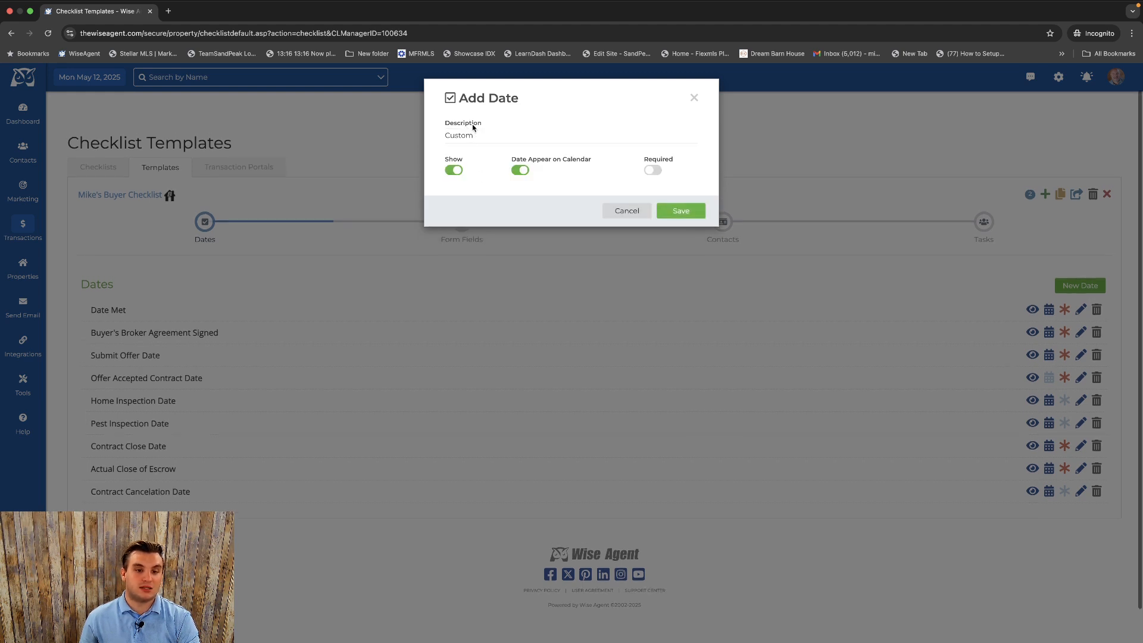
pyautogui.moveTo(476, 135); pyautogui.dragTo(434, 135)
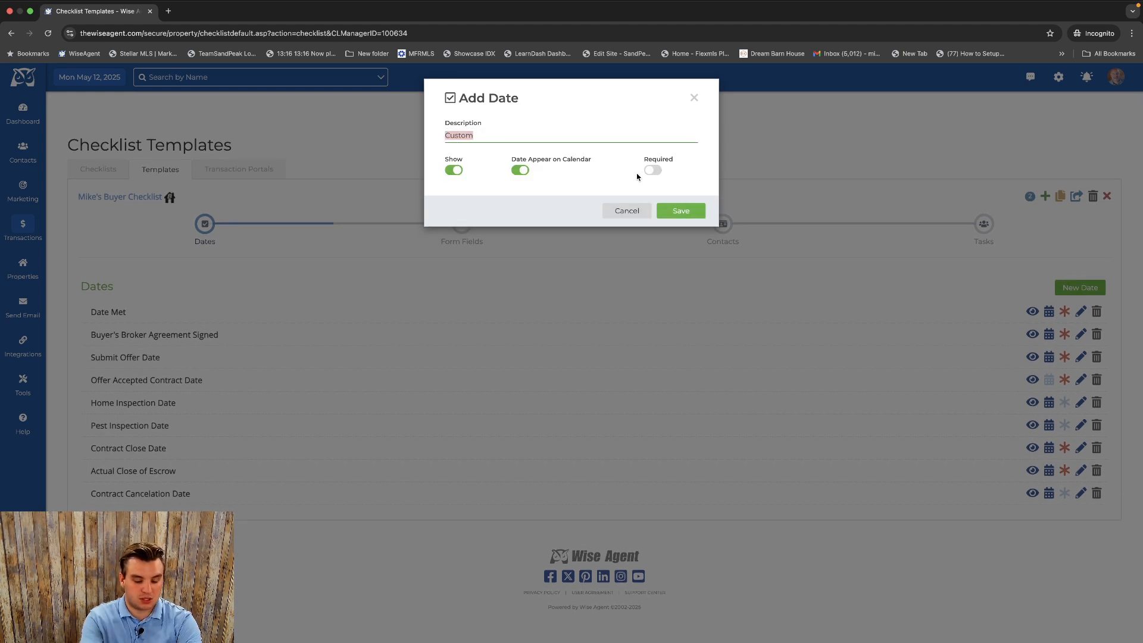
pyautogui.write('whwhw')
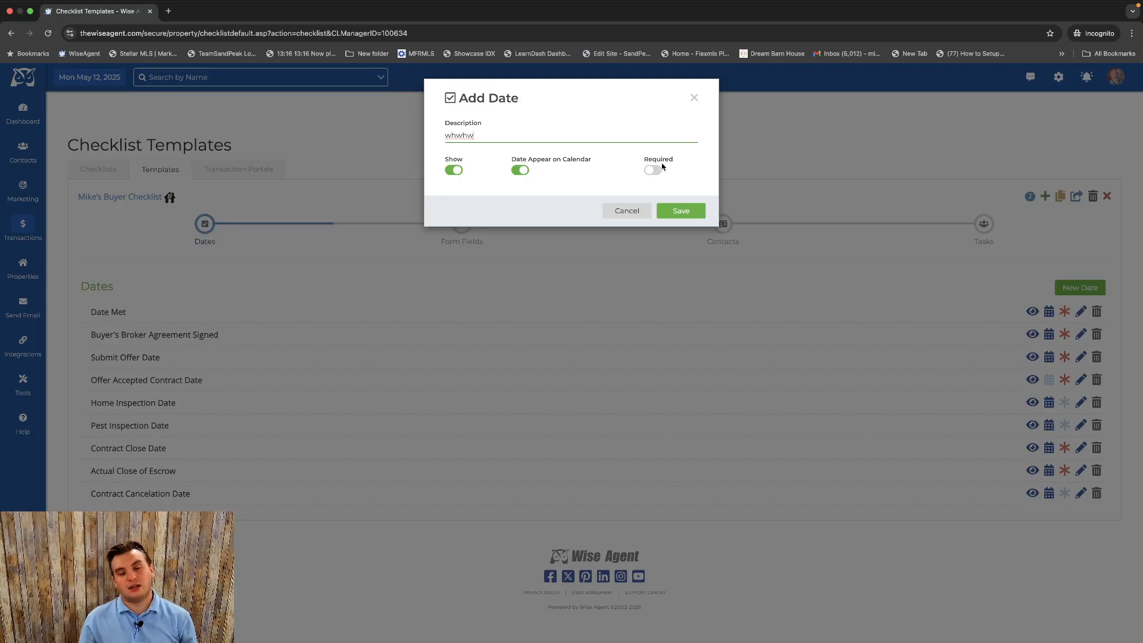
pyautogui.click(631, 211)
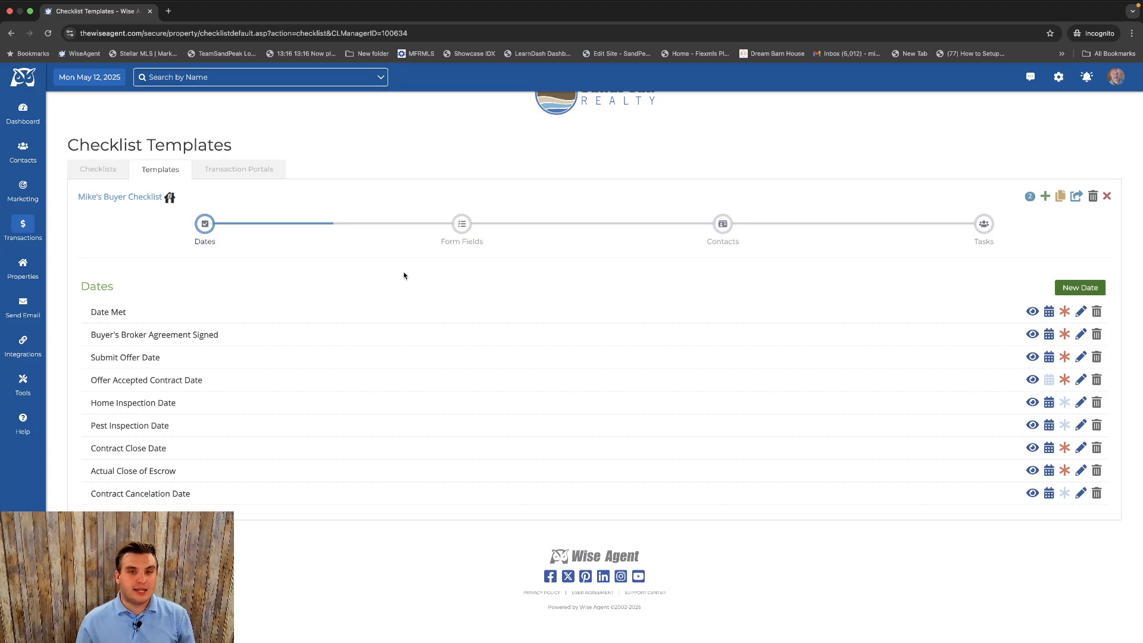
# Switch the checklist template to its Form Fields stage.
pyautogui.scroll(-1, 403, 275)
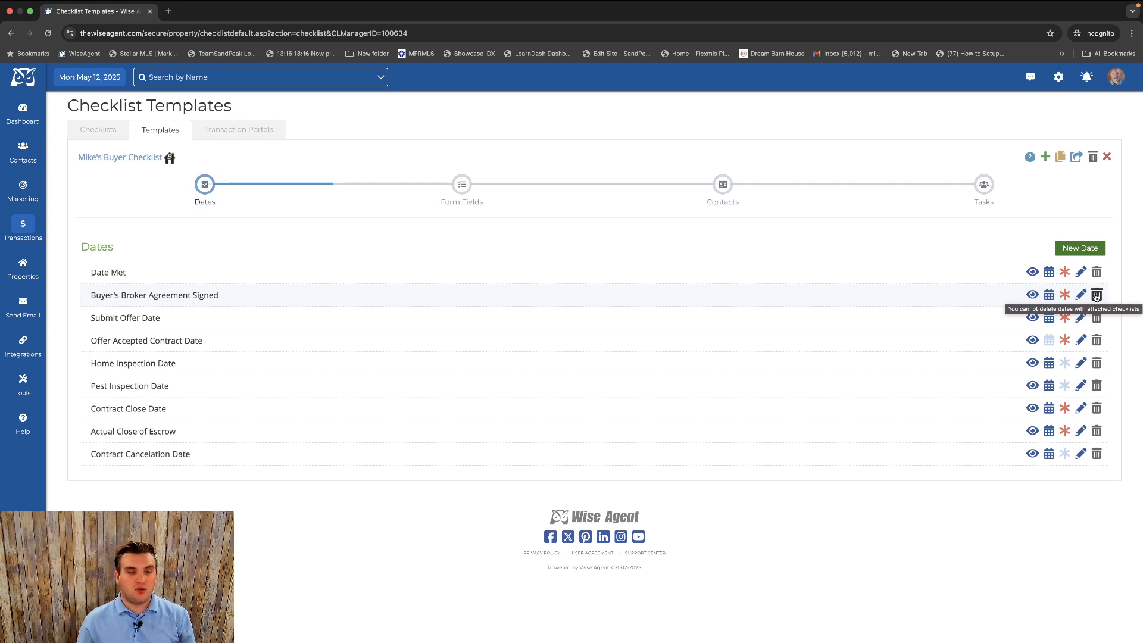
pyautogui.scroll(1, 656, 253)
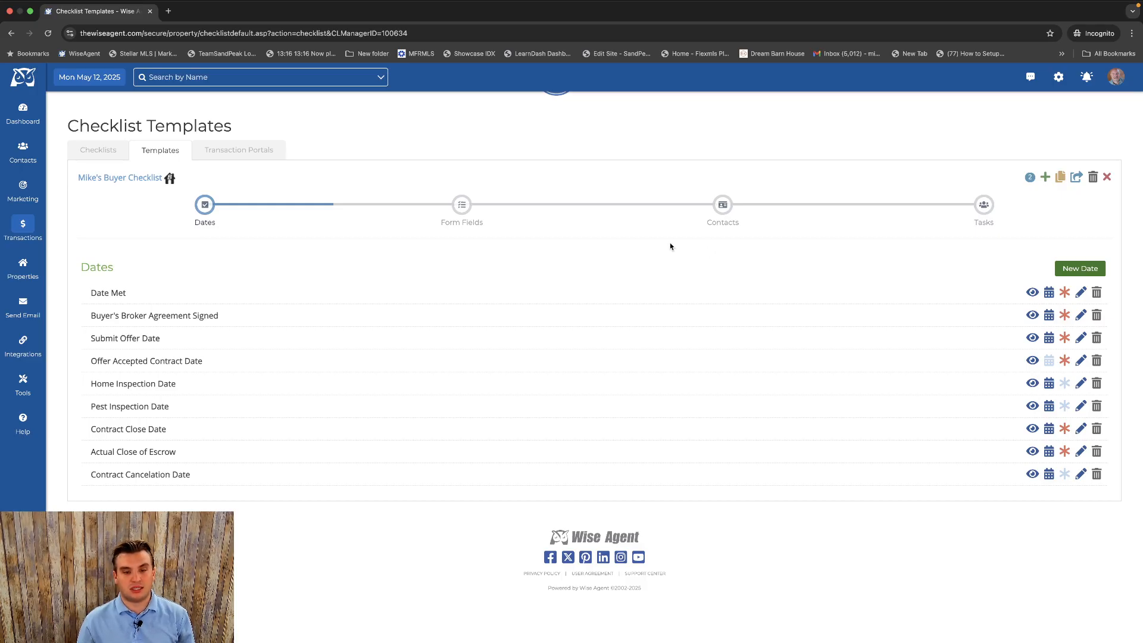
pyautogui.click(462, 205)
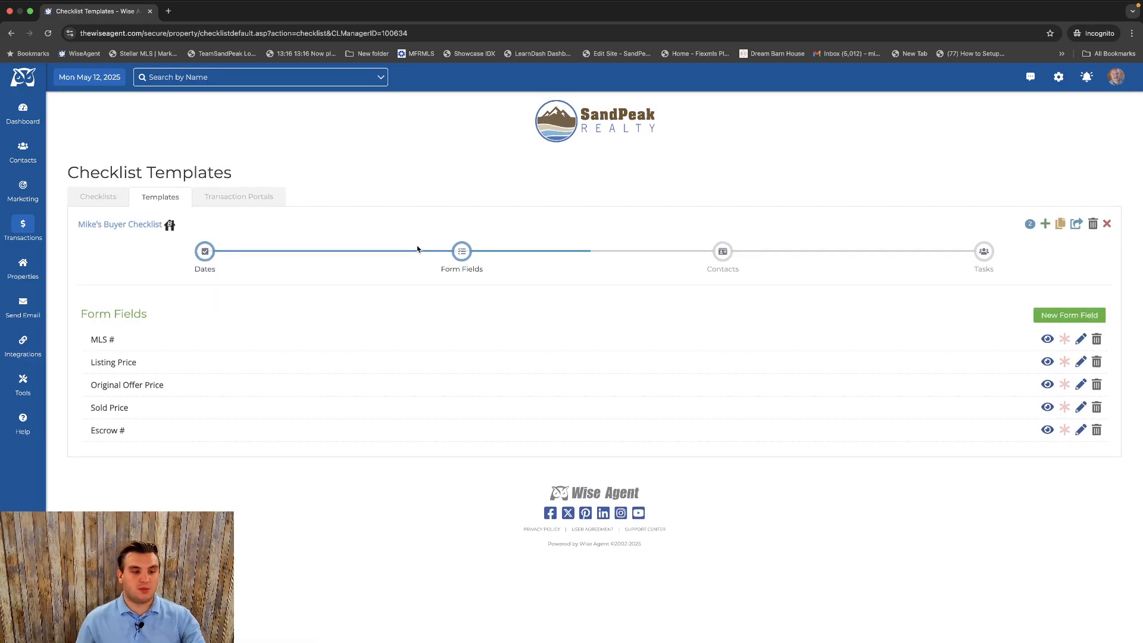
pyautogui.click(1081, 314)
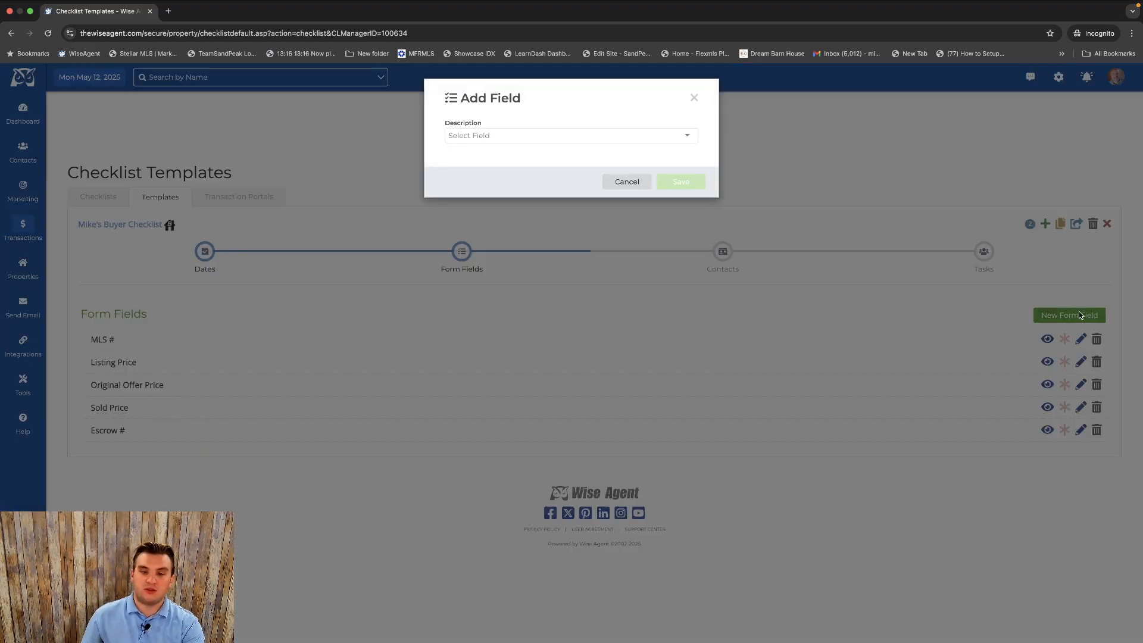
pyautogui.click(567, 132)
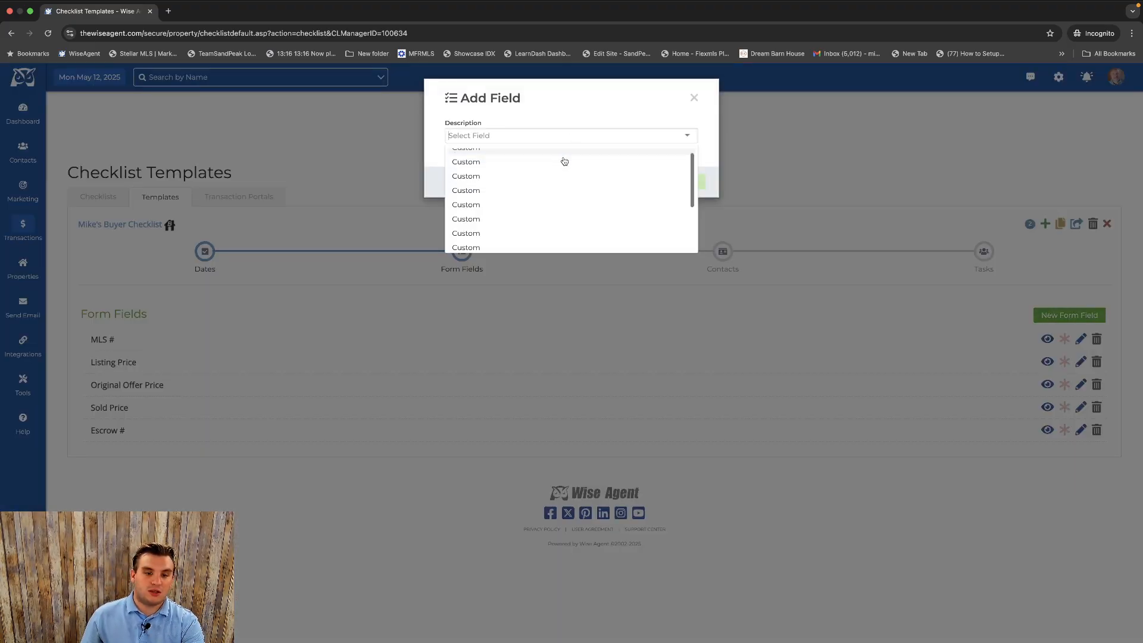
pyautogui.click(565, 169)
pyautogui.moveTo(494, 137); pyautogui.dragTo(430, 134)
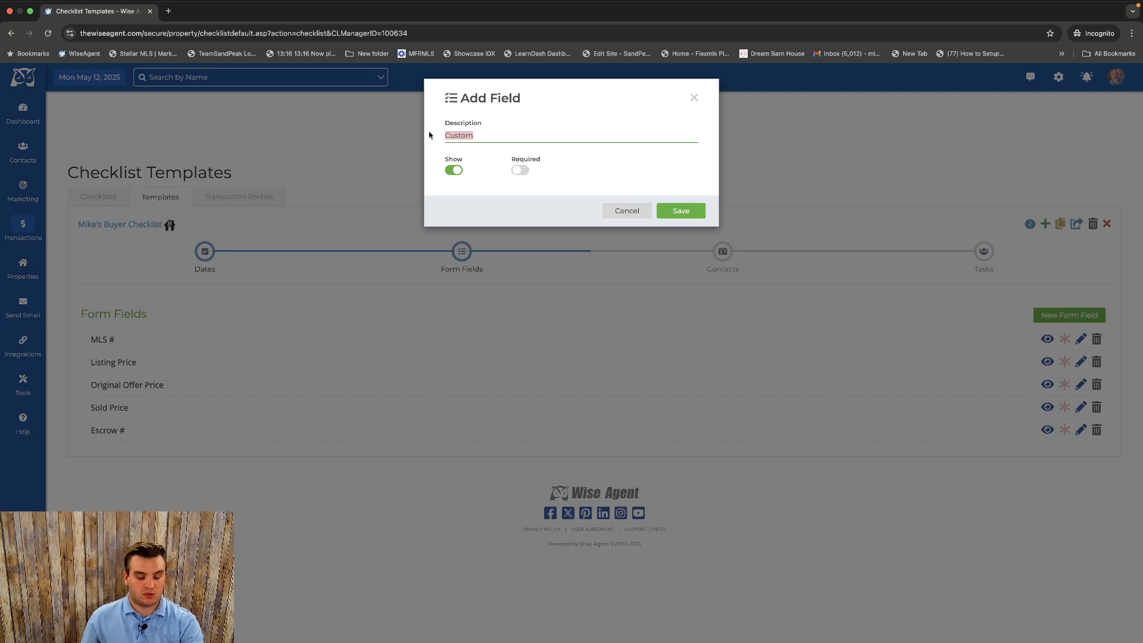
pyautogui.write('sasa')
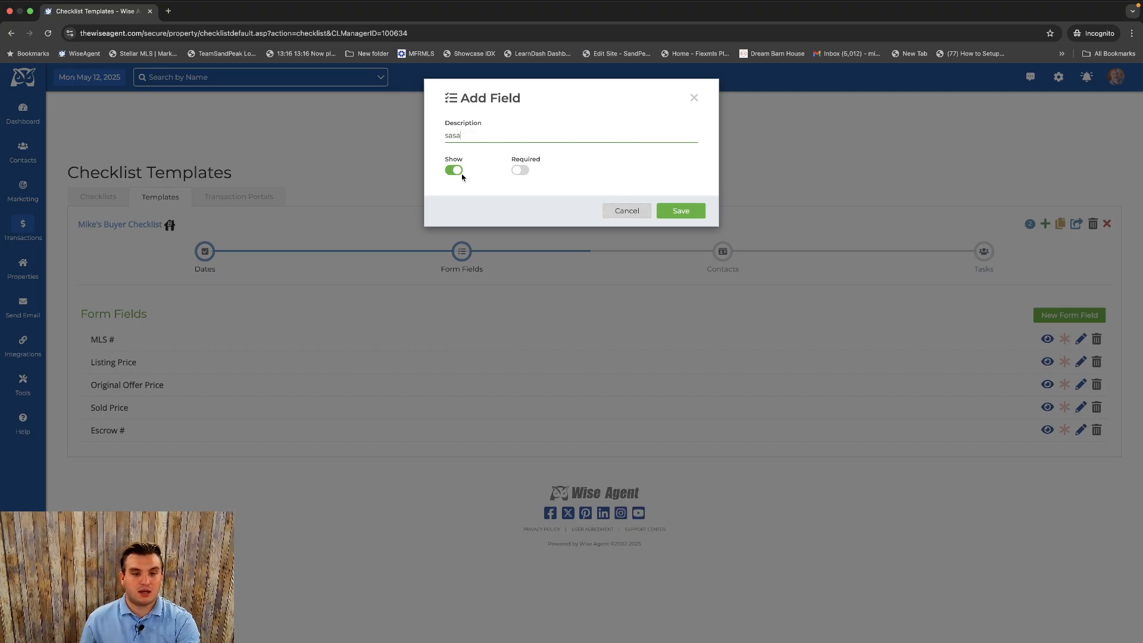
pyautogui.click(638, 213)
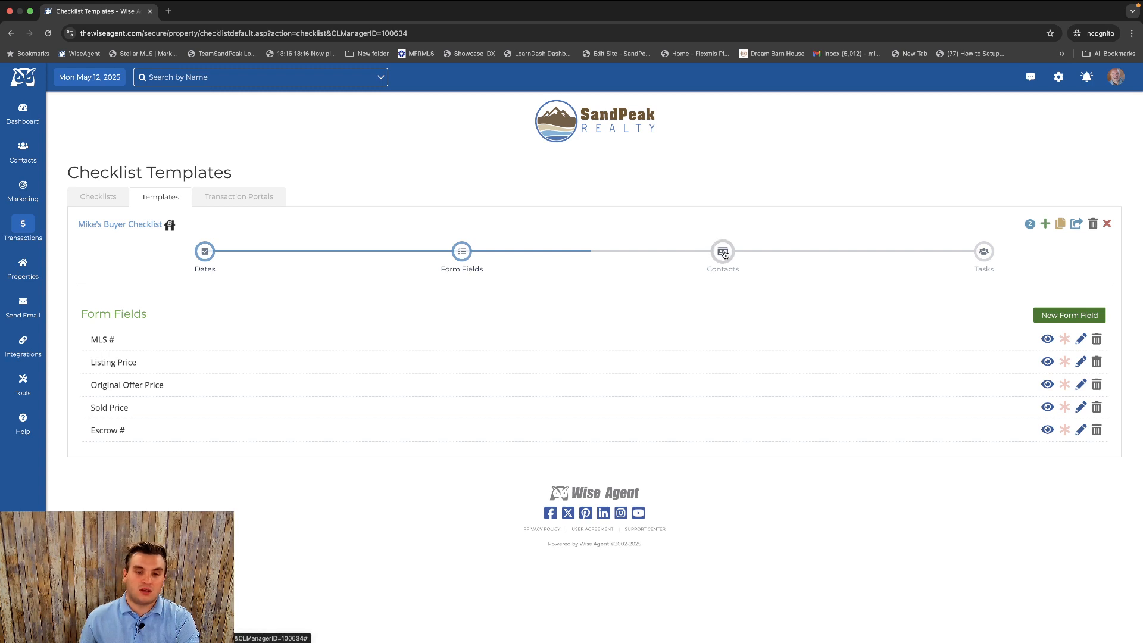
# Switch the checklist template to its Contacts stage.
pyautogui.click(723, 253)
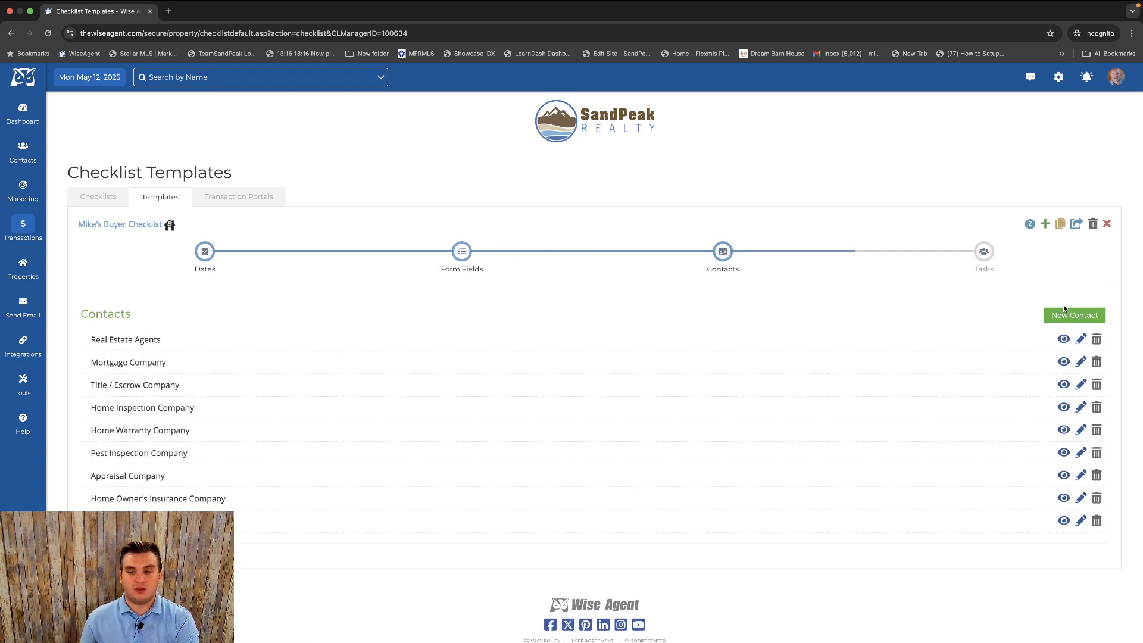
pyautogui.scroll(-3, 657, 244)
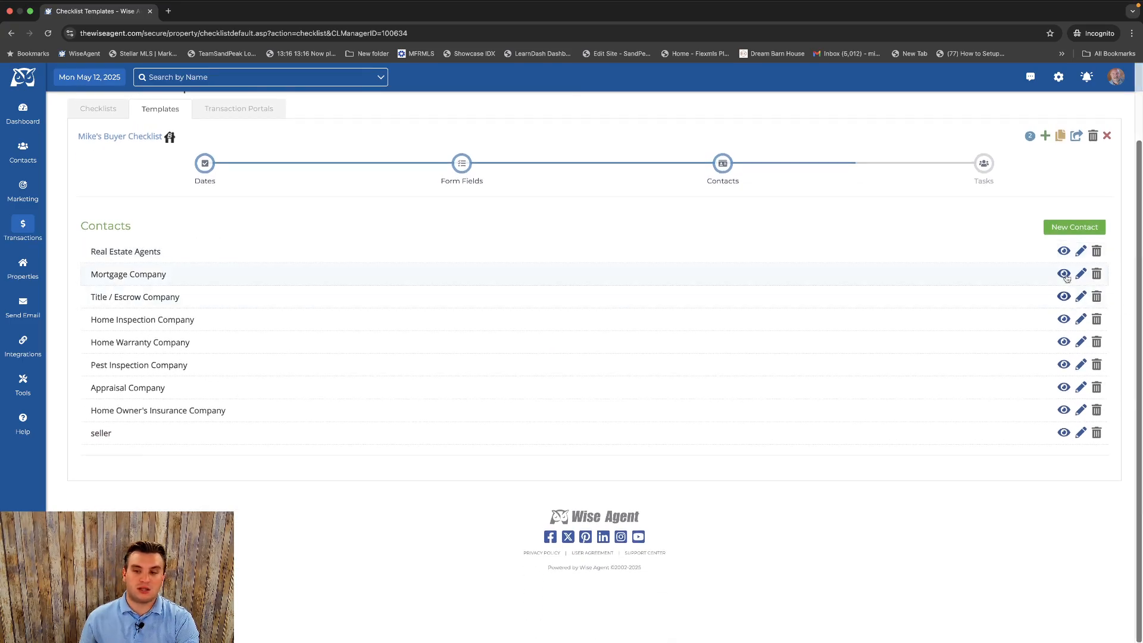
pyautogui.click(1074, 227)
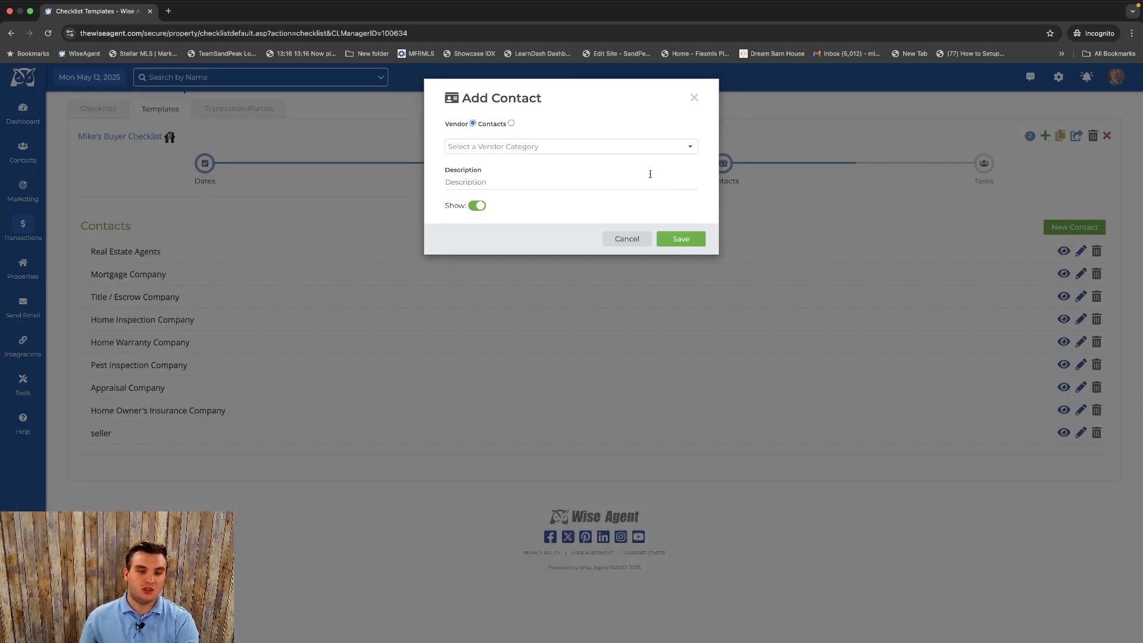
pyautogui.click(617, 147)
pyautogui.scroll(-2, 583, 197)
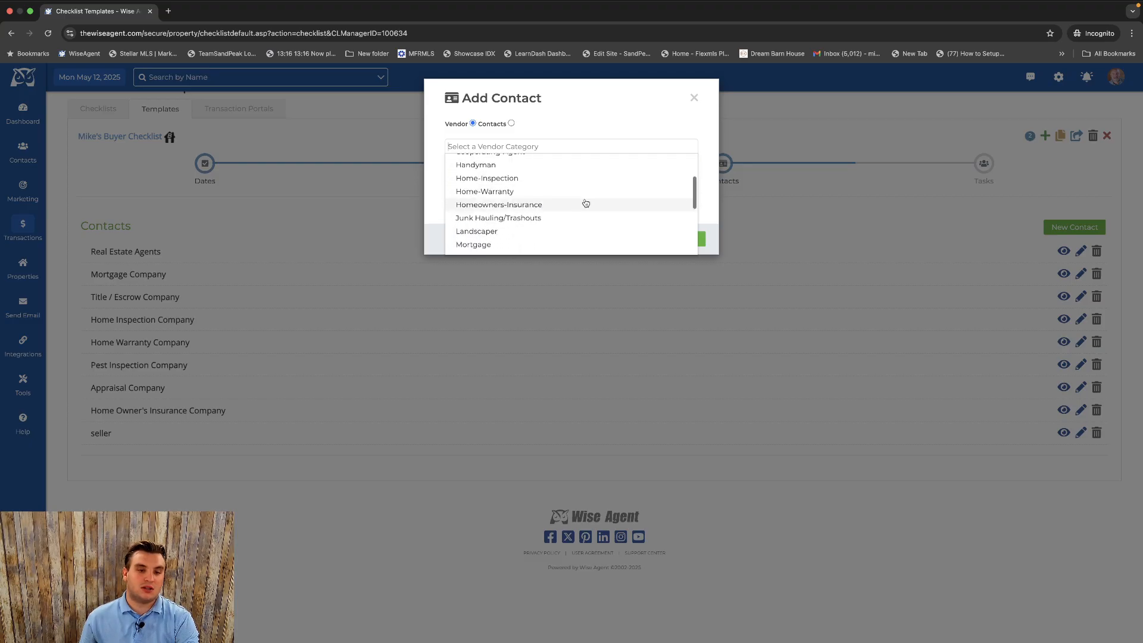
pyautogui.scroll(-5, 583, 205)
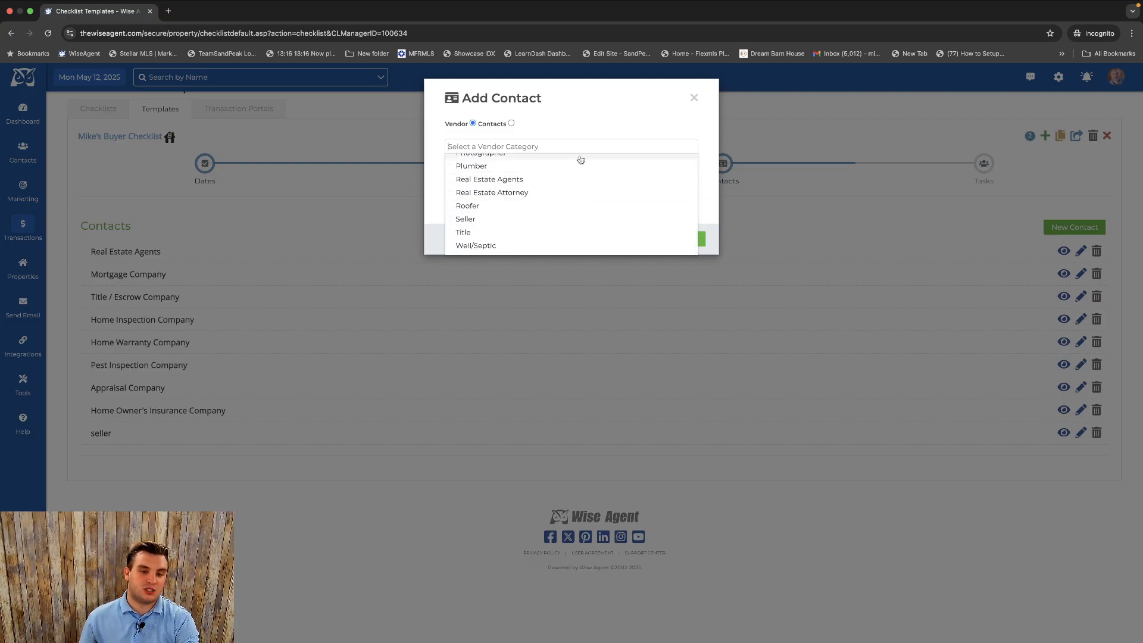
pyautogui.click(587, 136)
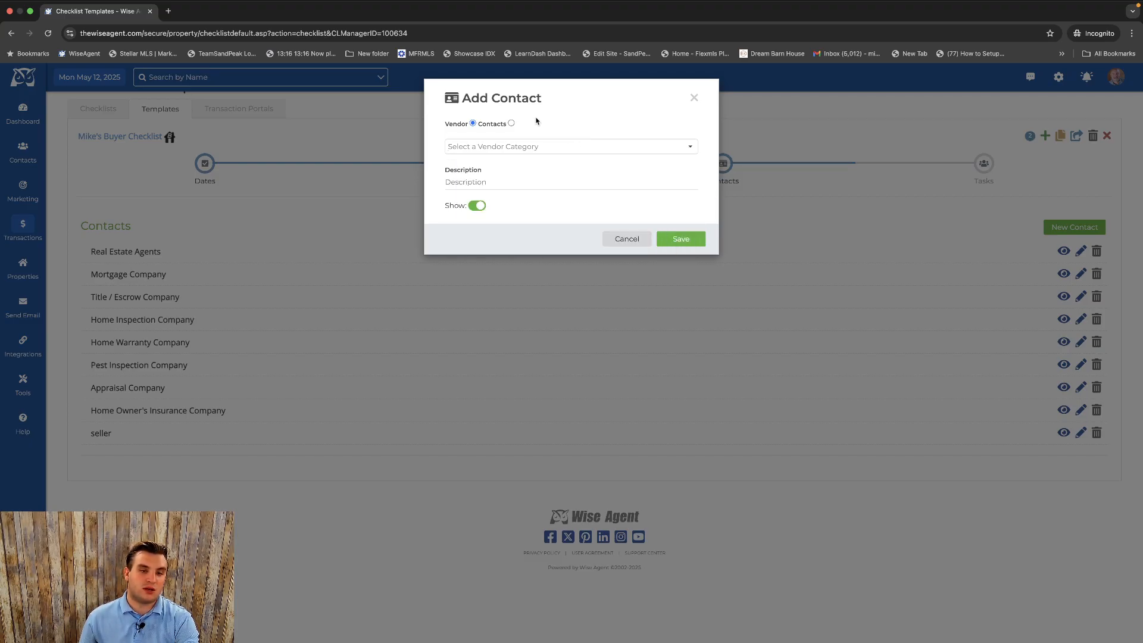
pyautogui.click(481, 180)
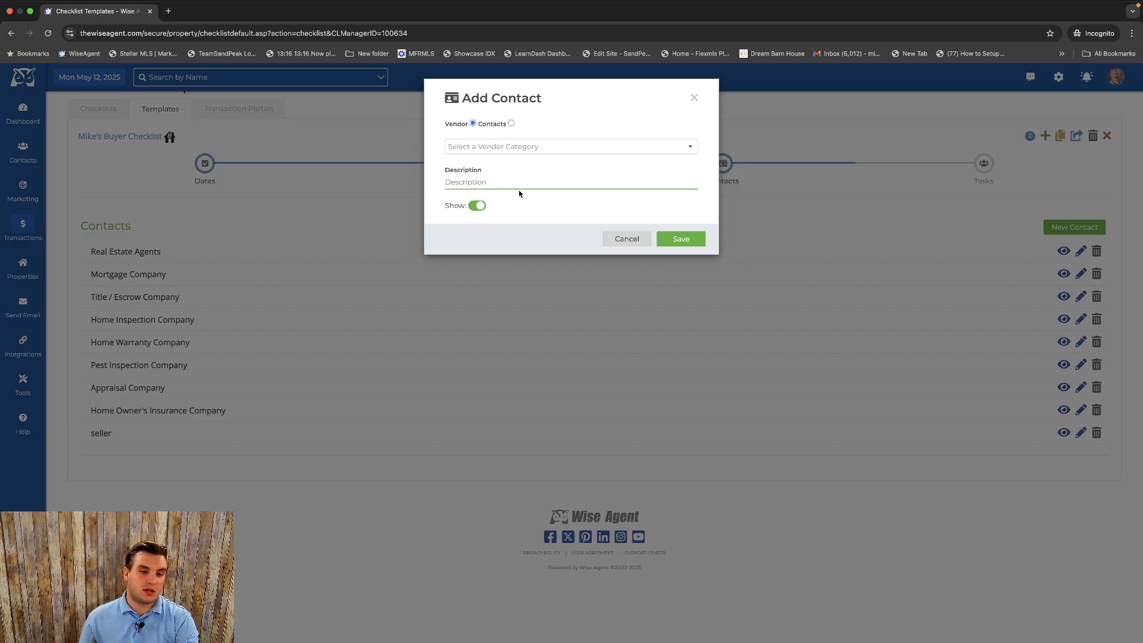
pyautogui.click(632, 243)
# Open the template's Tasks stage and scroll through its task list and subheadings.
pyautogui.click(983, 163)
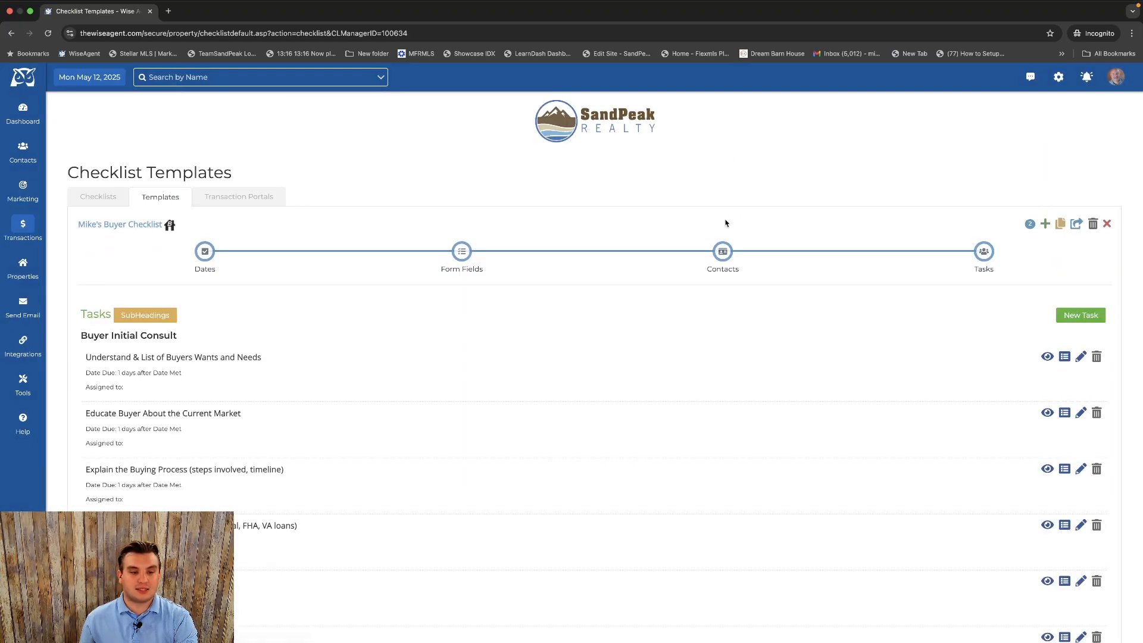
pyautogui.scroll(-1, 715, 225)
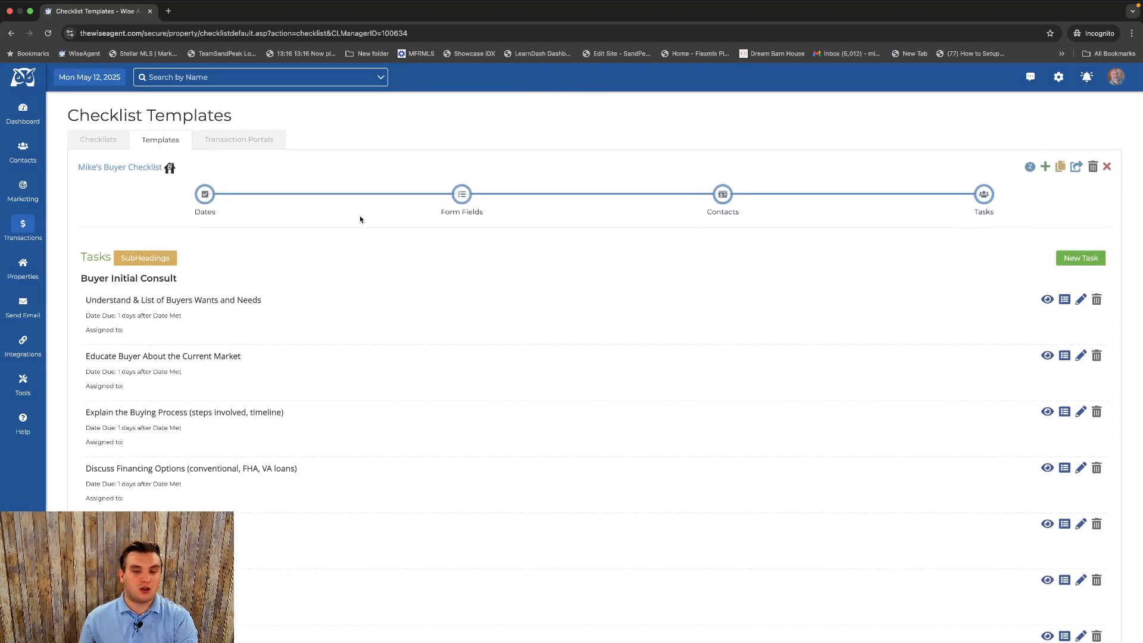
pyautogui.scroll(-15, 359, 219)
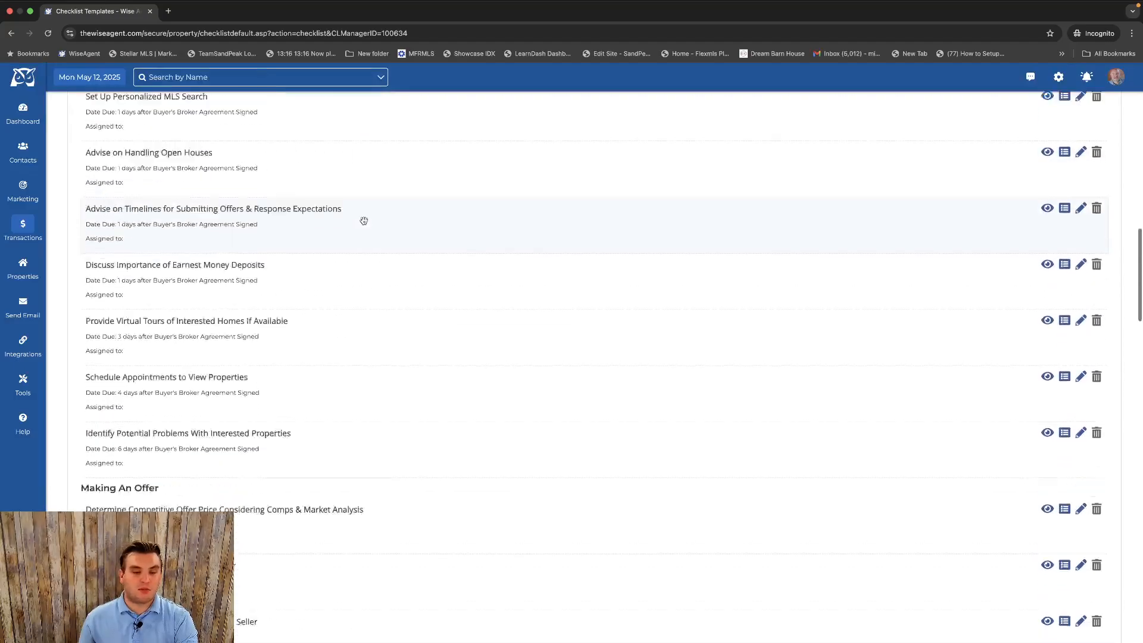
pyautogui.scroll(-20, 363, 221)
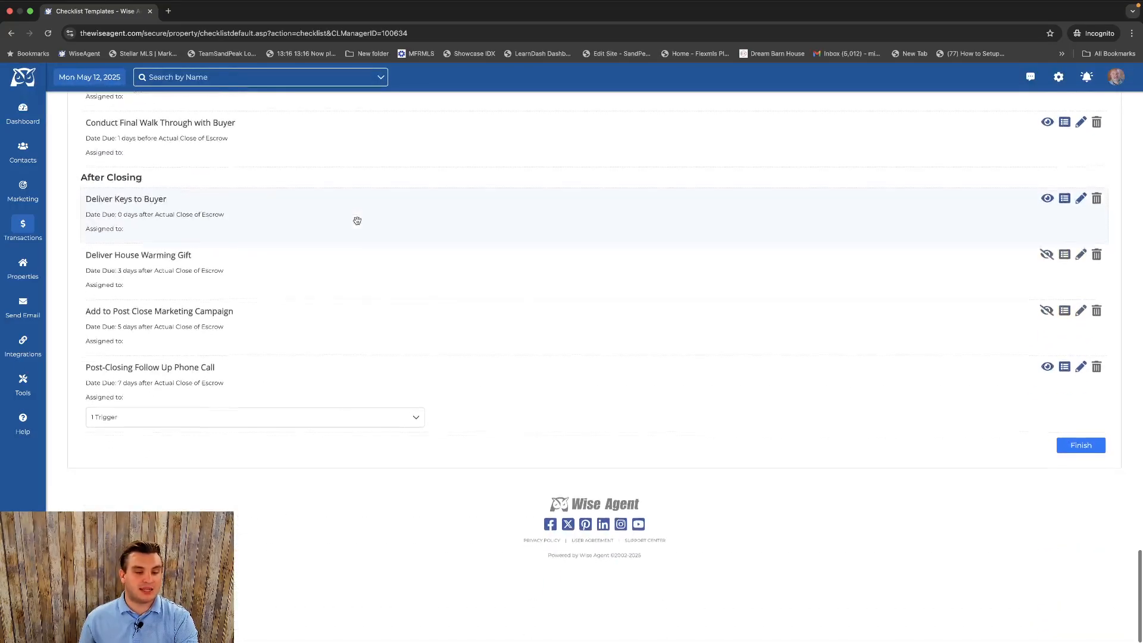
pyautogui.scroll(20, 357, 221)
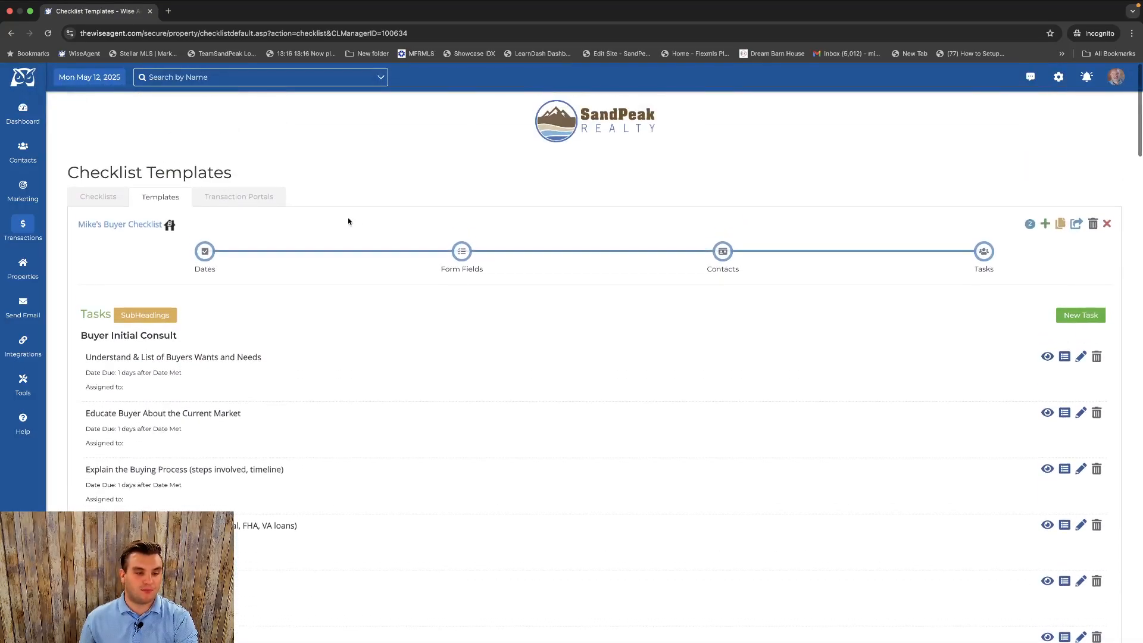
pyautogui.scroll(-1, 373, 217)
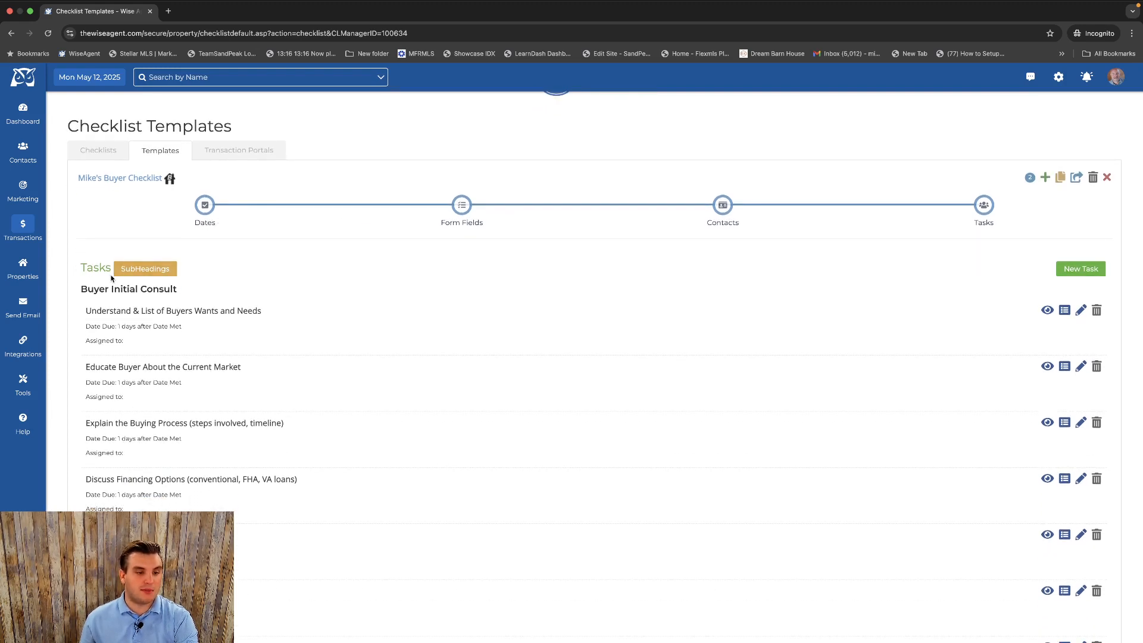
pyautogui.scroll(-1, 112, 276)
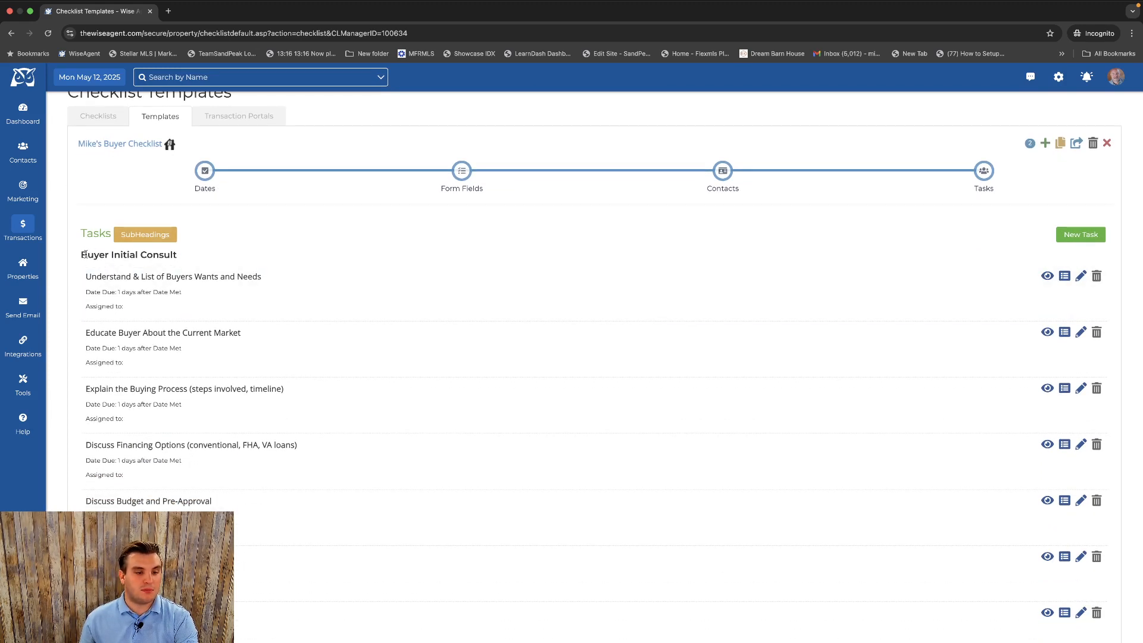
pyautogui.scroll(-8, 192, 251)
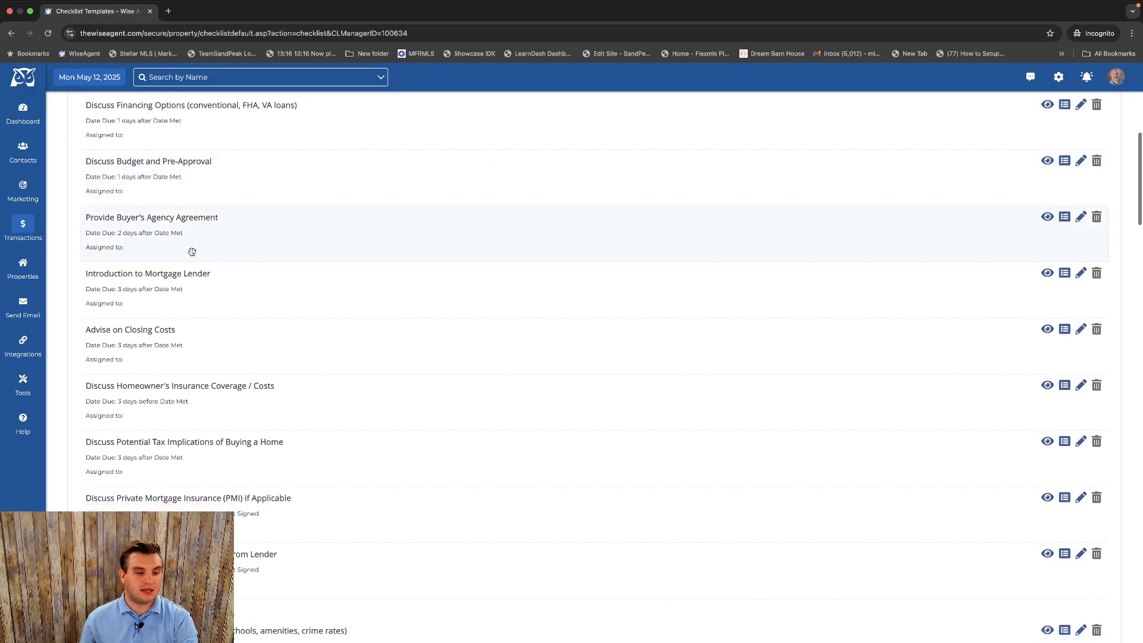
pyautogui.scroll(-5, 190, 254)
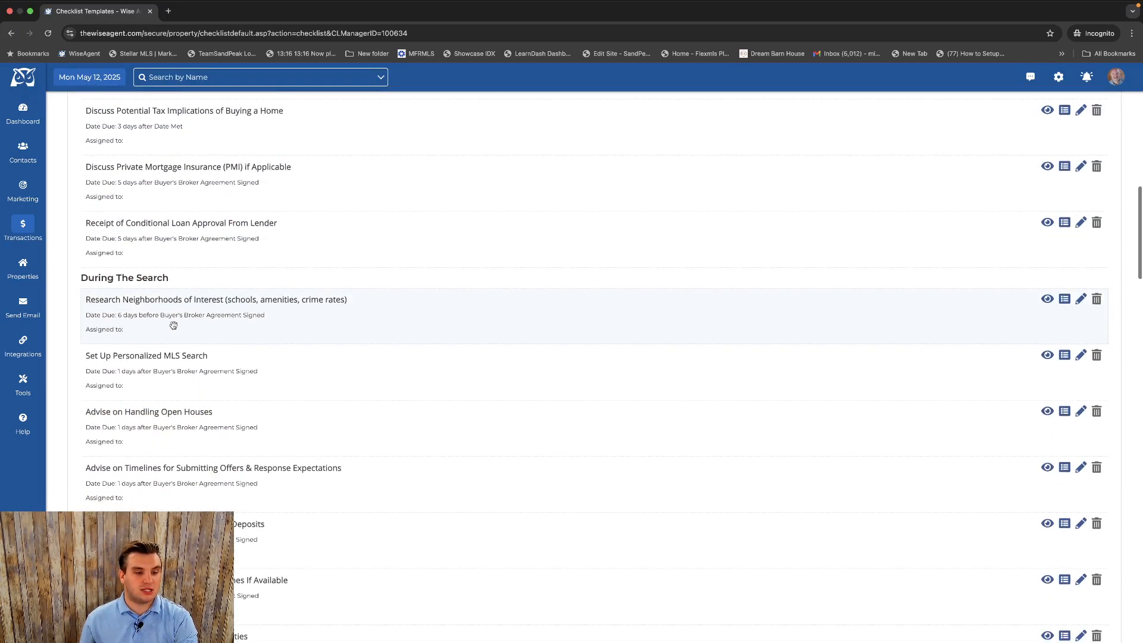
pyautogui.scroll(-13, 172, 325)
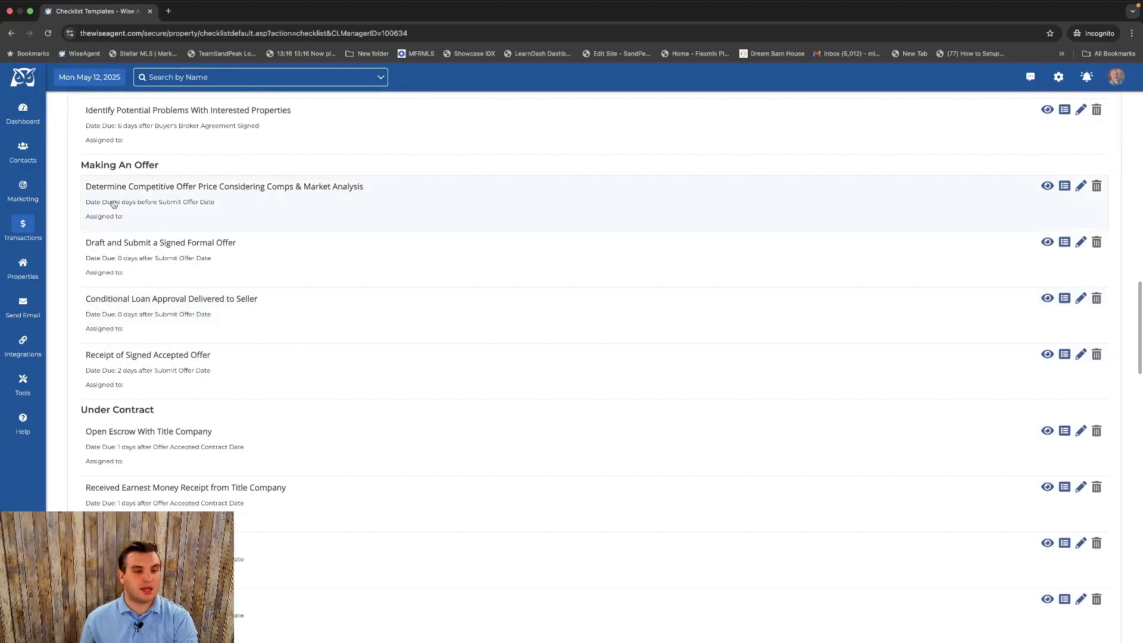
pyautogui.scroll(15, 119, 206)
pyautogui.scroll(8, 140, 204)
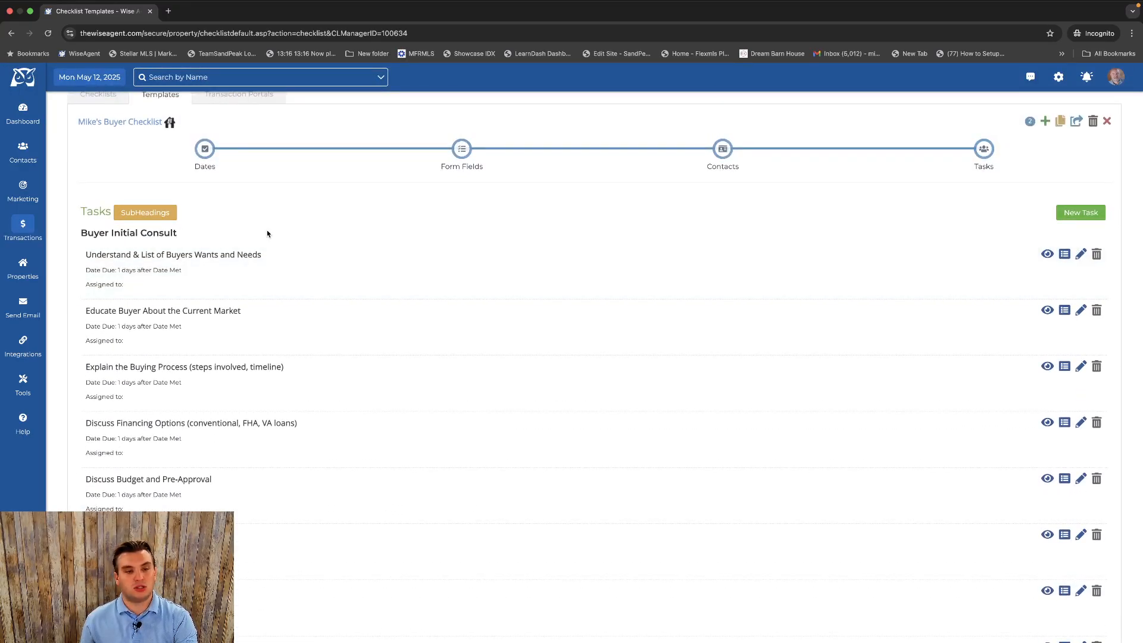
# Switch the task list to its SubHeadings view.
pyautogui.click(163, 214)
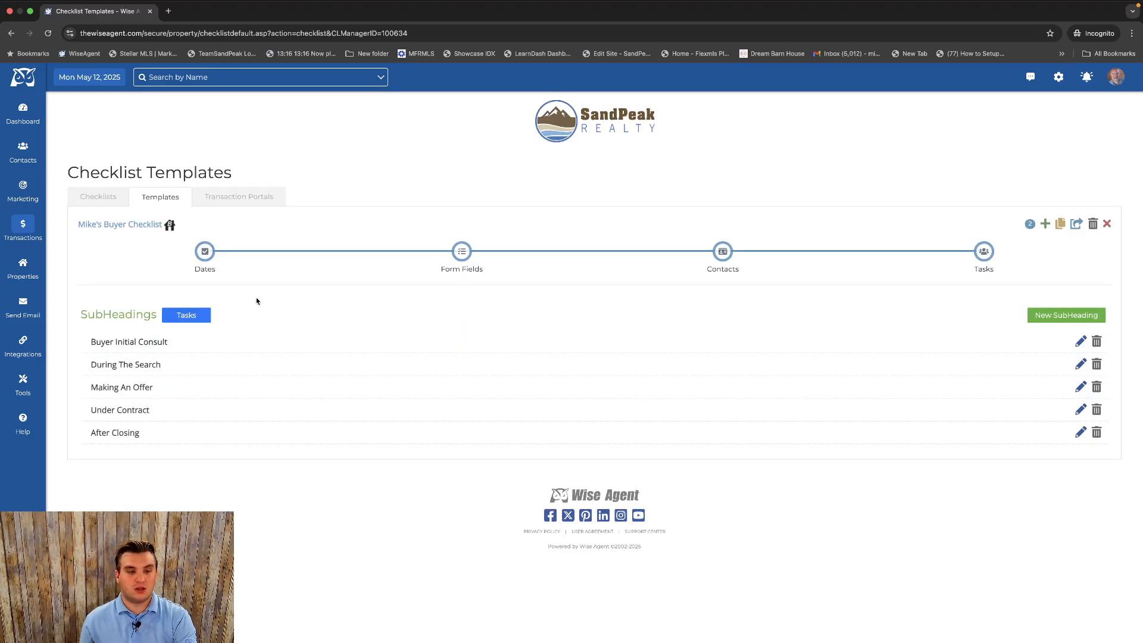
pyautogui.click(1062, 316)
pyautogui.click(466, 135)
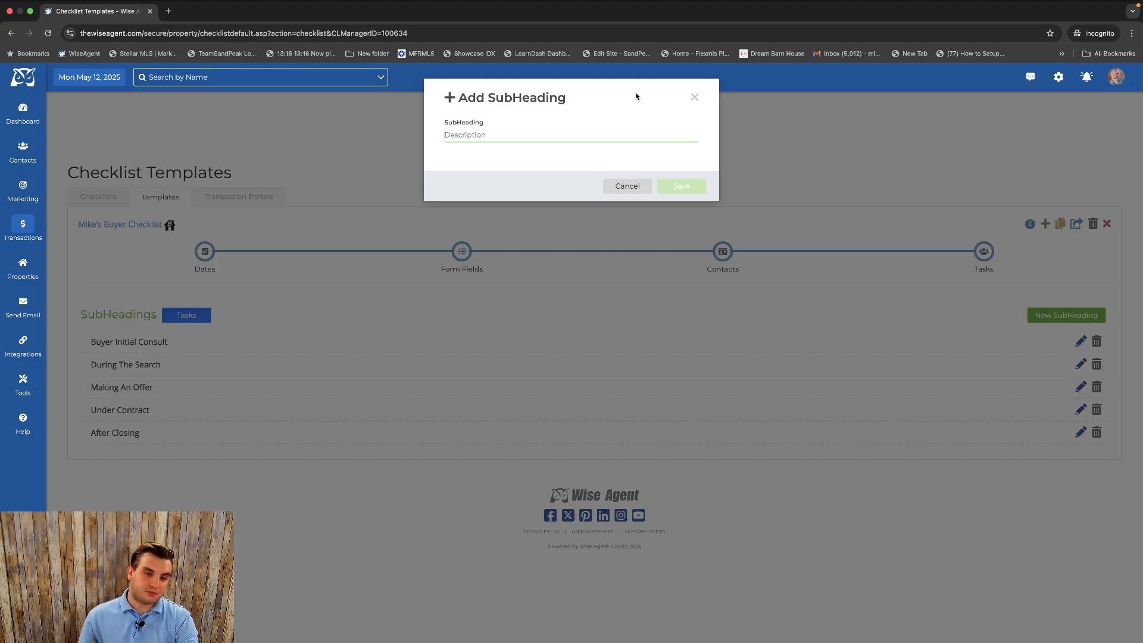
pyautogui.click(694, 97)
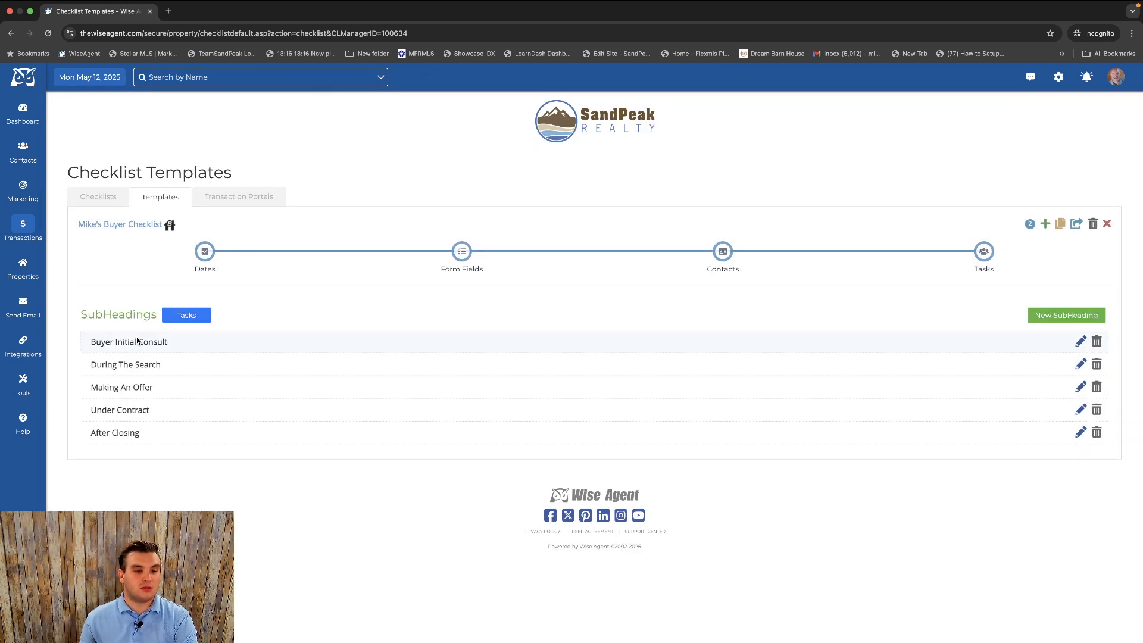
# Return from the subheadings to the Tasks list.
pyautogui.moveTo(143, 342)
pyautogui.mouseDown()
pyautogui.moveTo(142, 415)
pyautogui.moveTo(145, 341)
pyautogui.mouseUp()
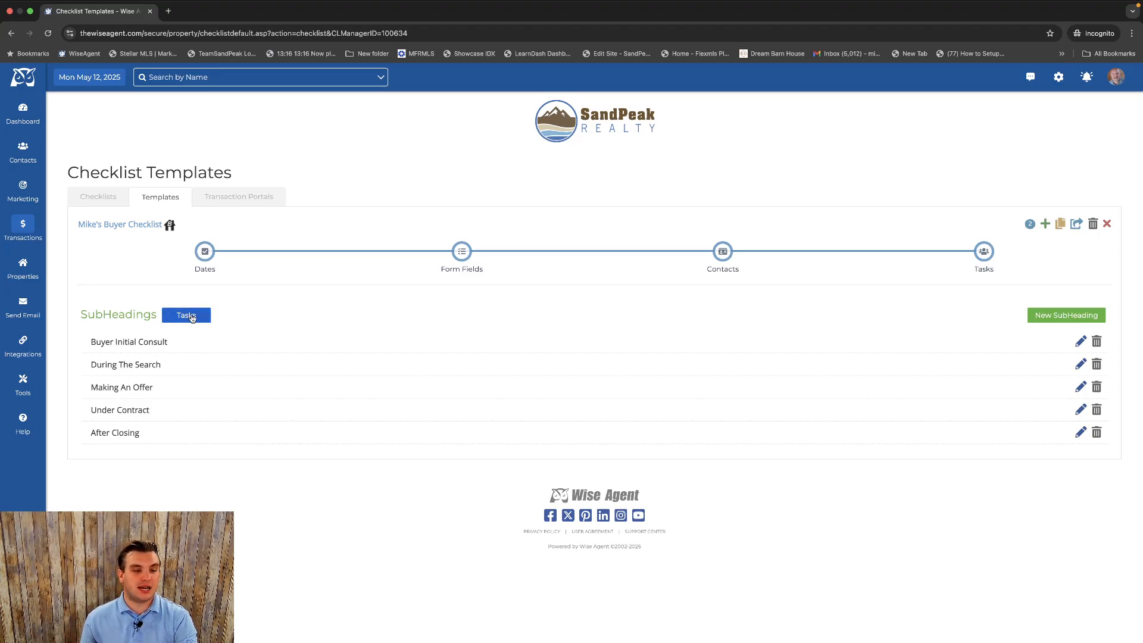
pyautogui.click(192, 316)
pyautogui.scroll(-3, 408, 340)
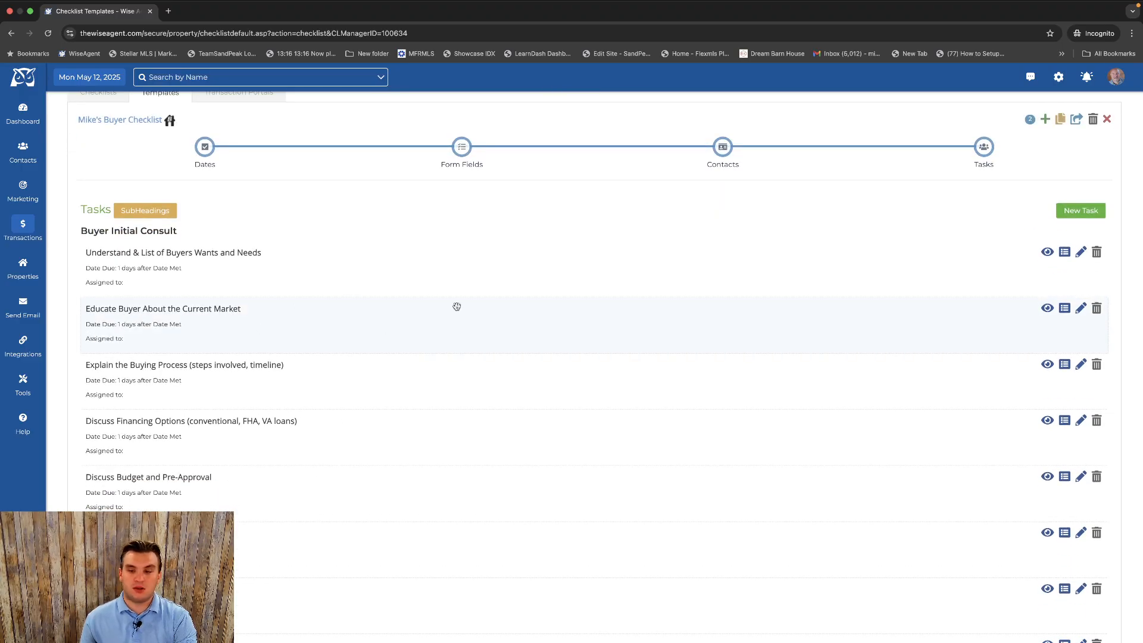
pyautogui.click(1080, 211)
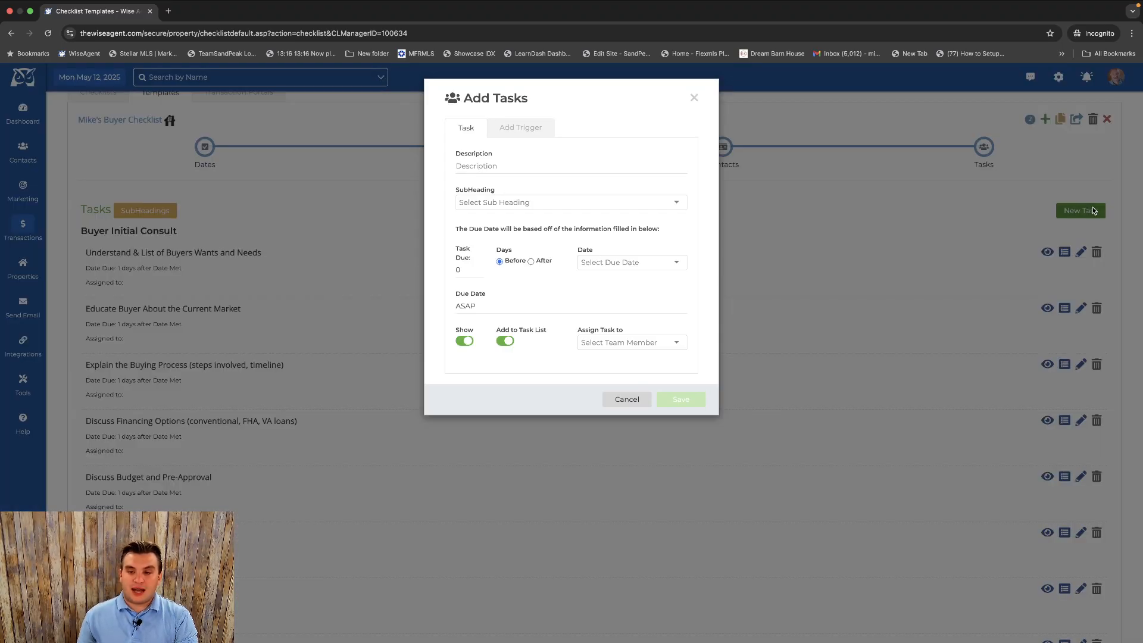
pyautogui.click(599, 167)
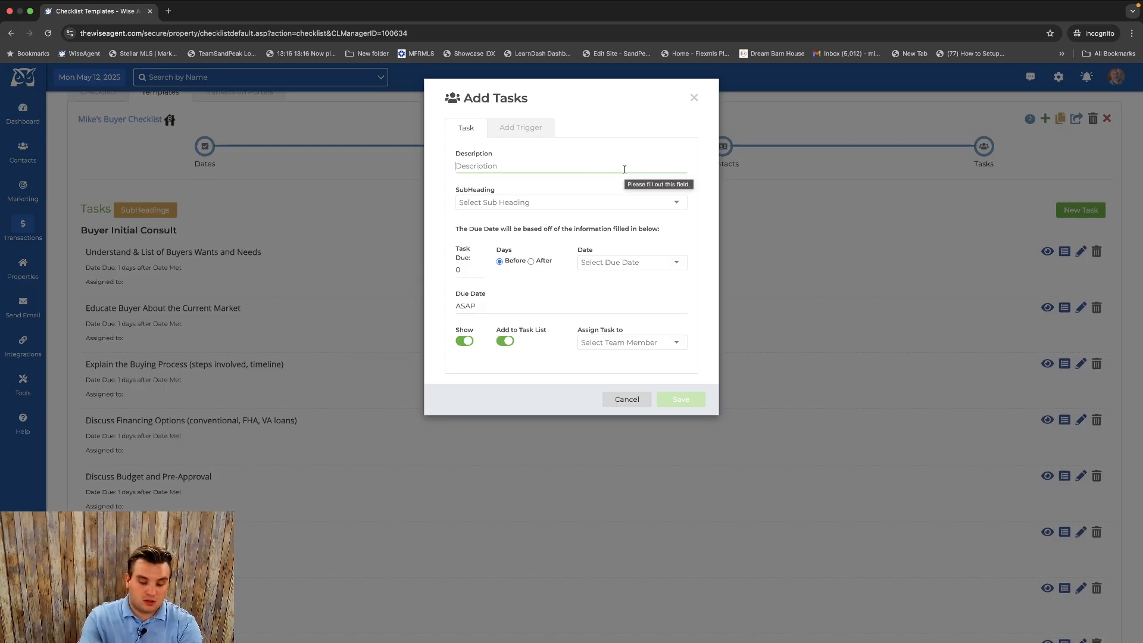
pyautogui.write('Whahahh')
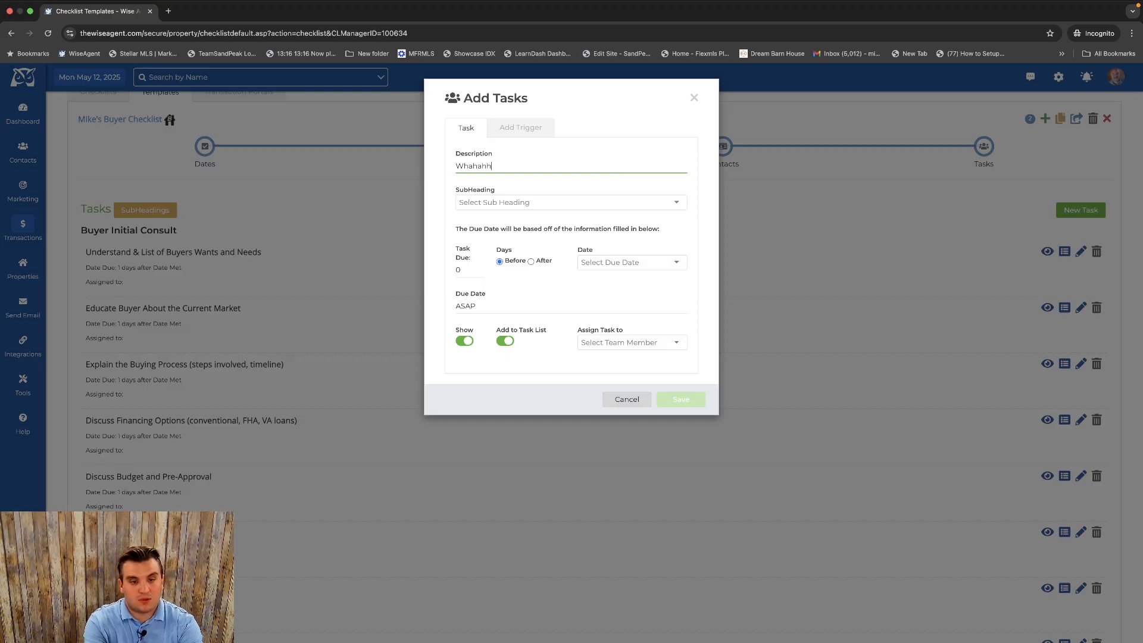
pyautogui.click(529, 200)
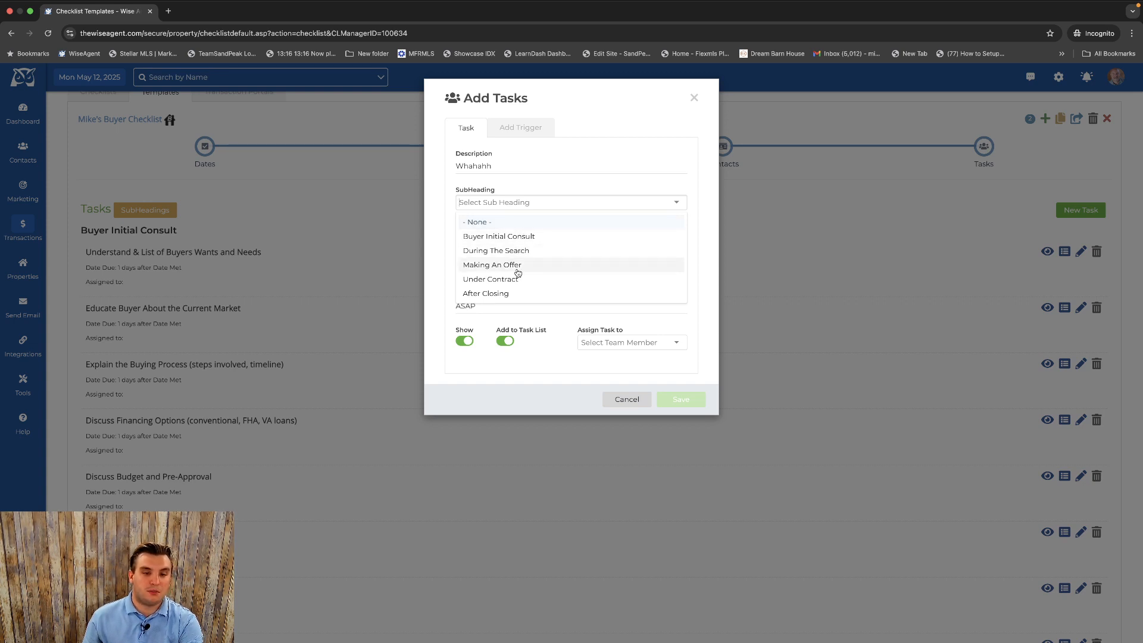
pyautogui.scroll(-1, 519, 288)
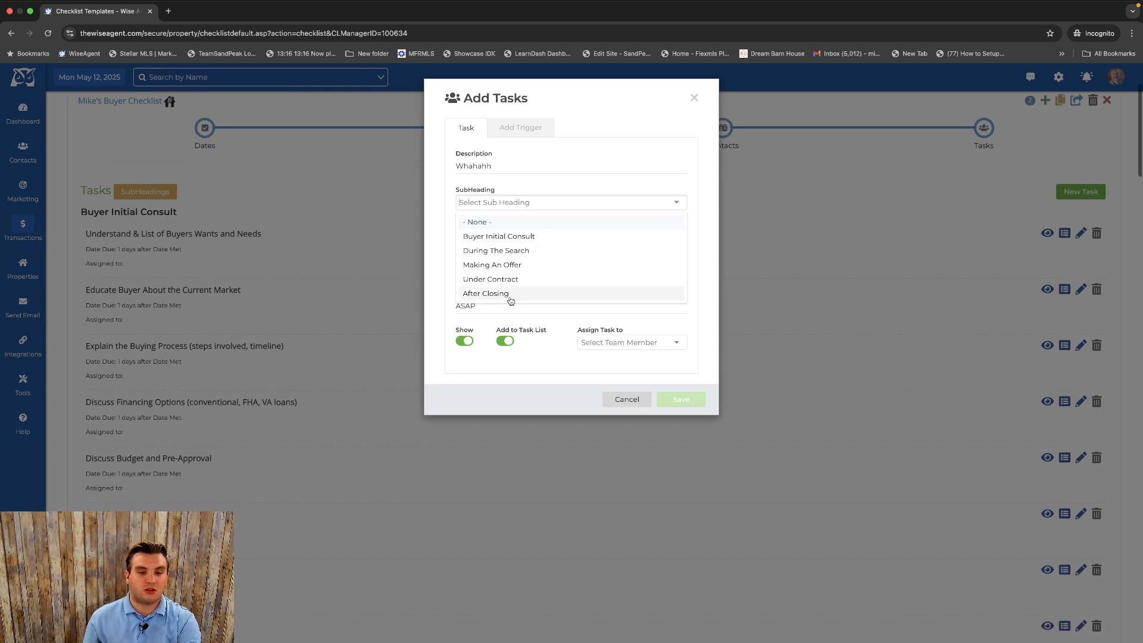
pyautogui.click(483, 223)
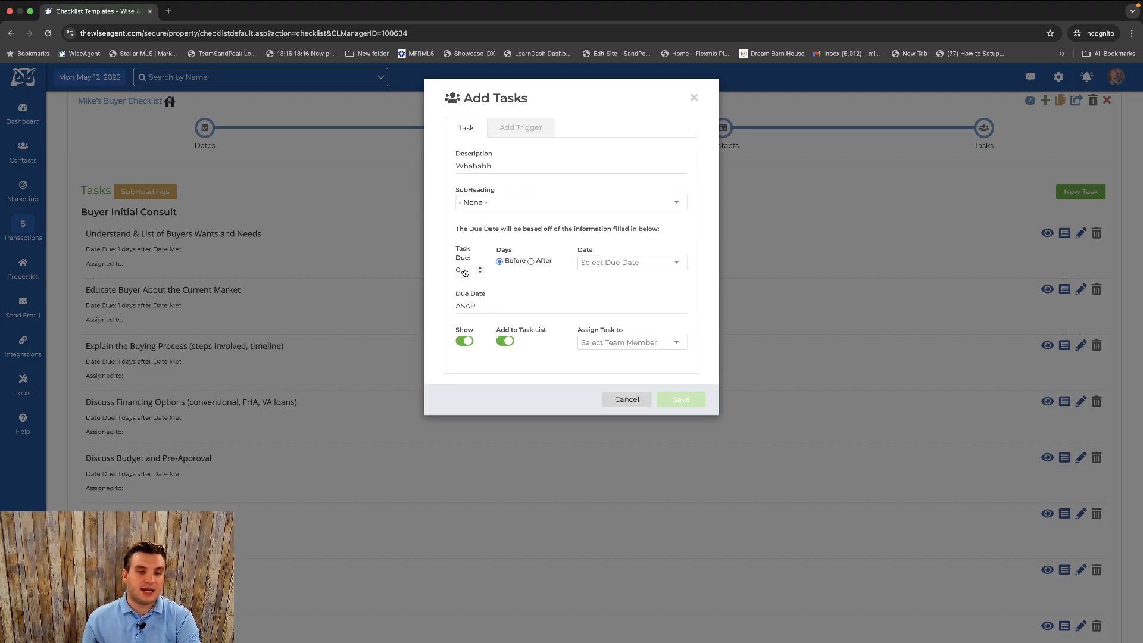
pyautogui.click(622, 263)
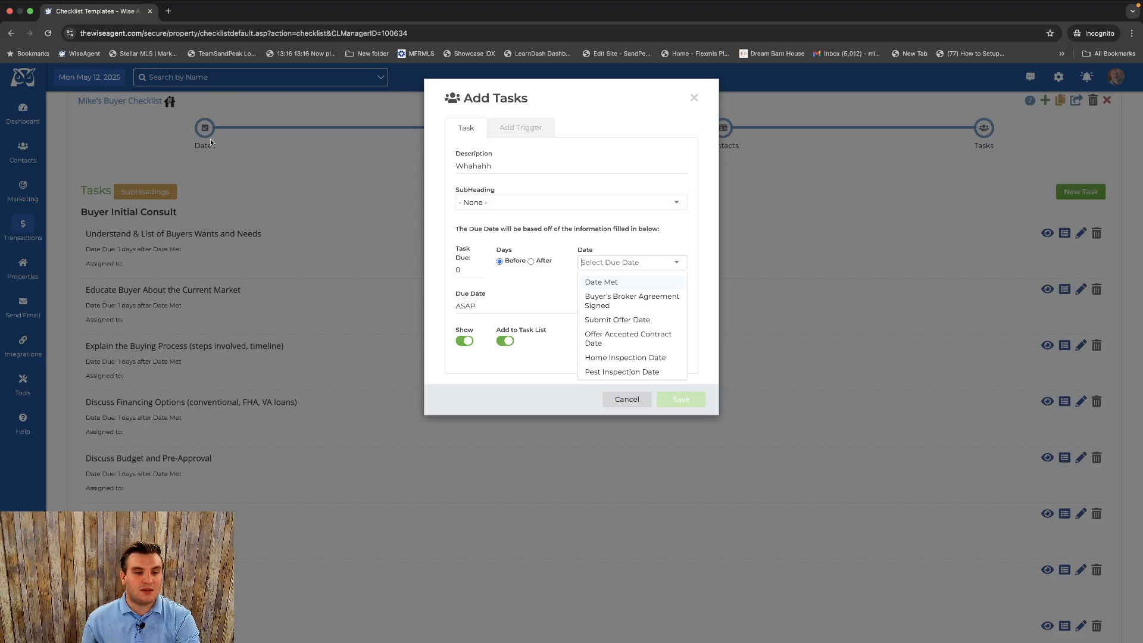
pyautogui.scroll(-1, 581, 261)
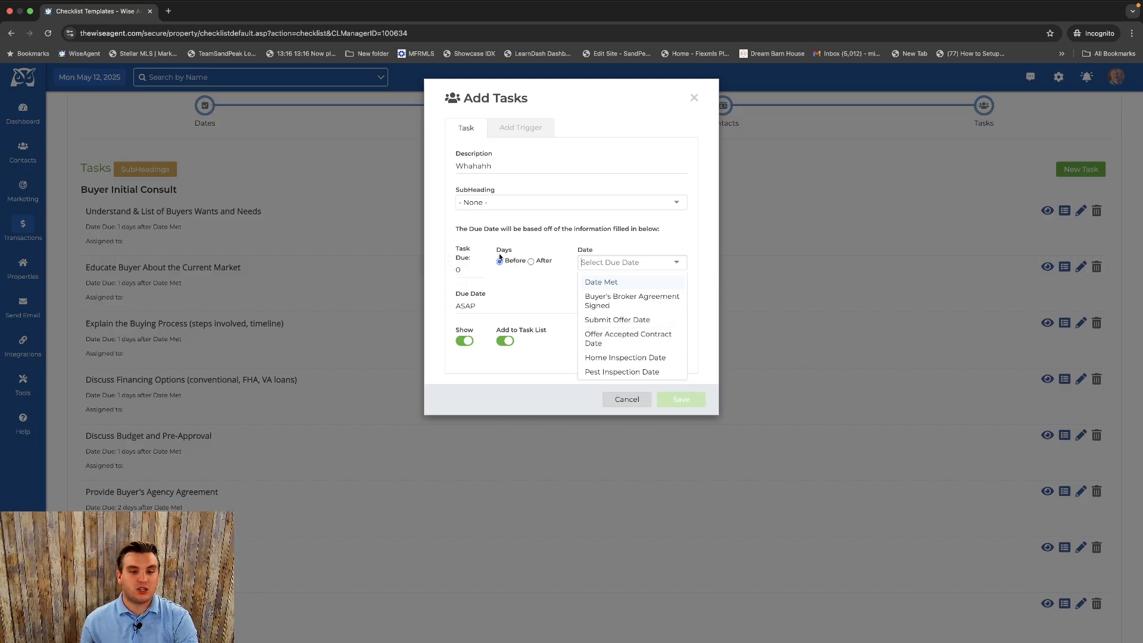
pyautogui.click(615, 260)
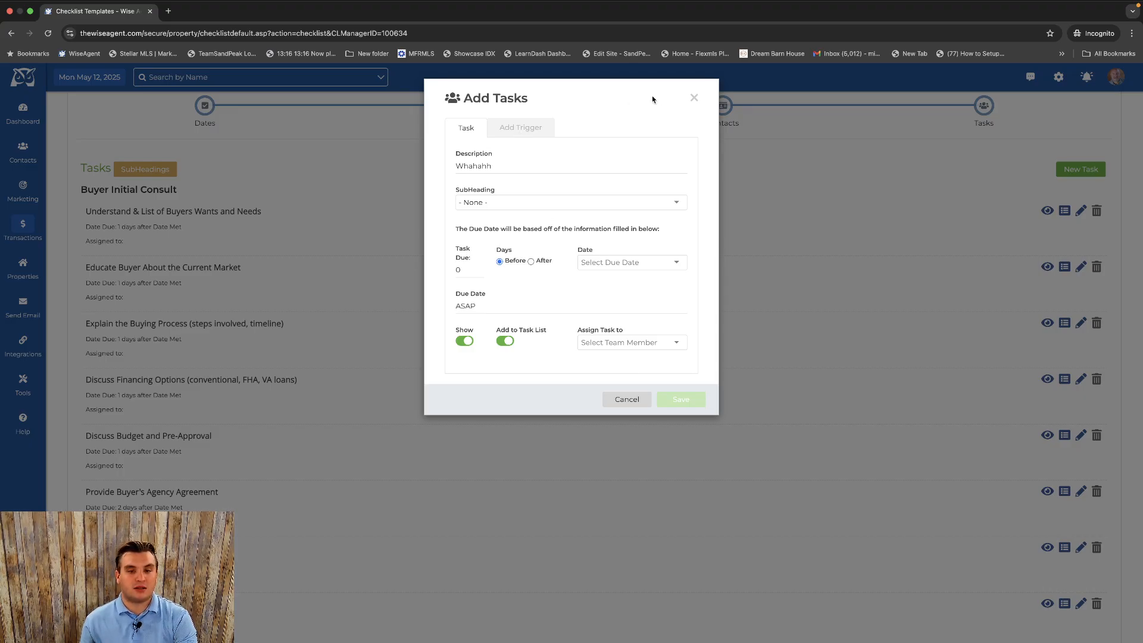
pyautogui.click(694, 97)
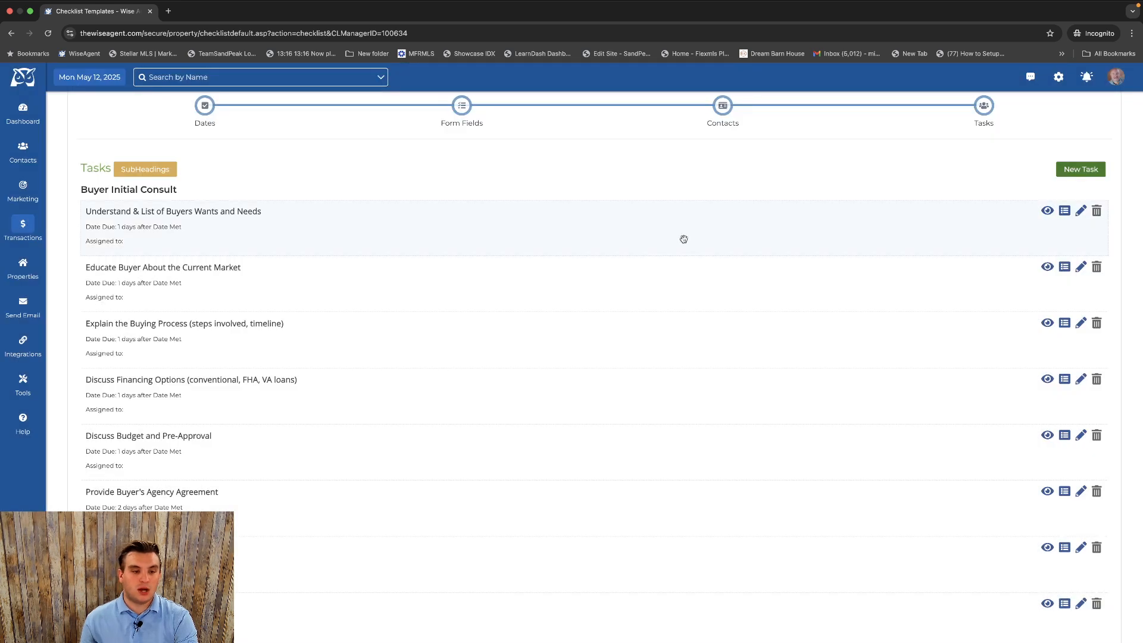
# Open the Explain the Buying Process task for editing and close it without saving.
pyautogui.scroll(-3, 492, 237)
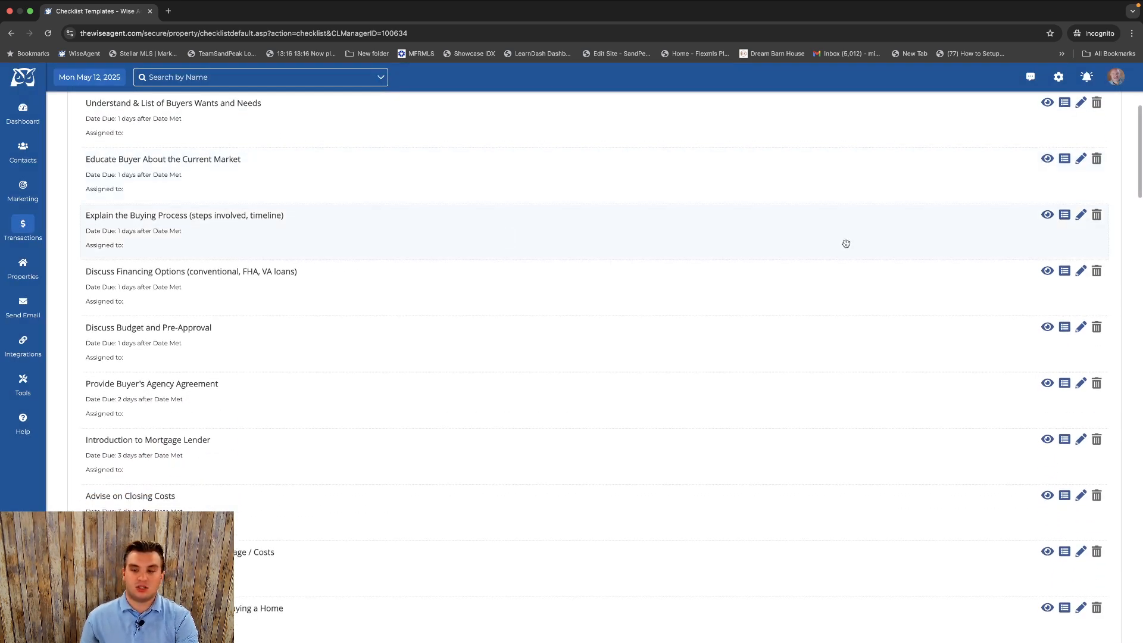
pyautogui.click(1081, 216)
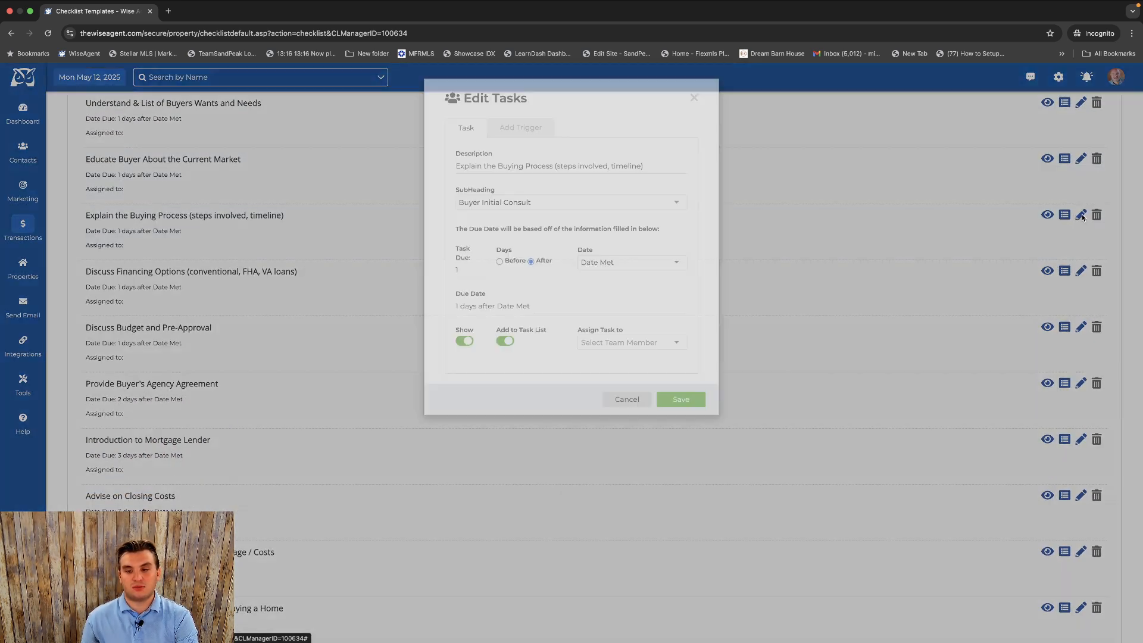
pyautogui.click(483, 169)
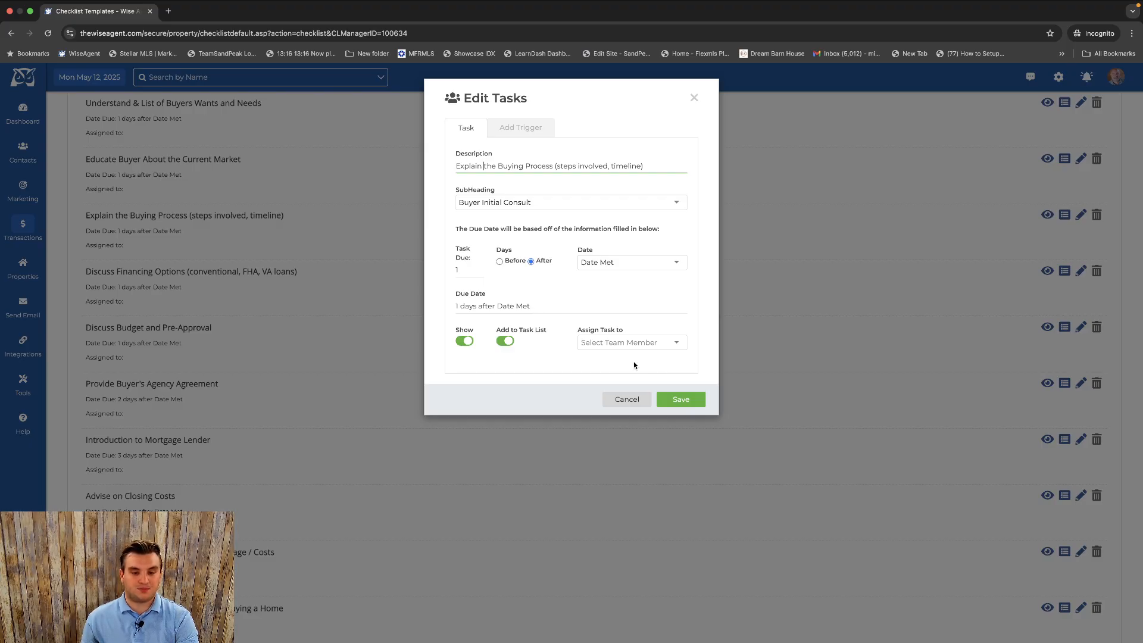
pyautogui.click(648, 398)
pyautogui.scroll(5, 563, 303)
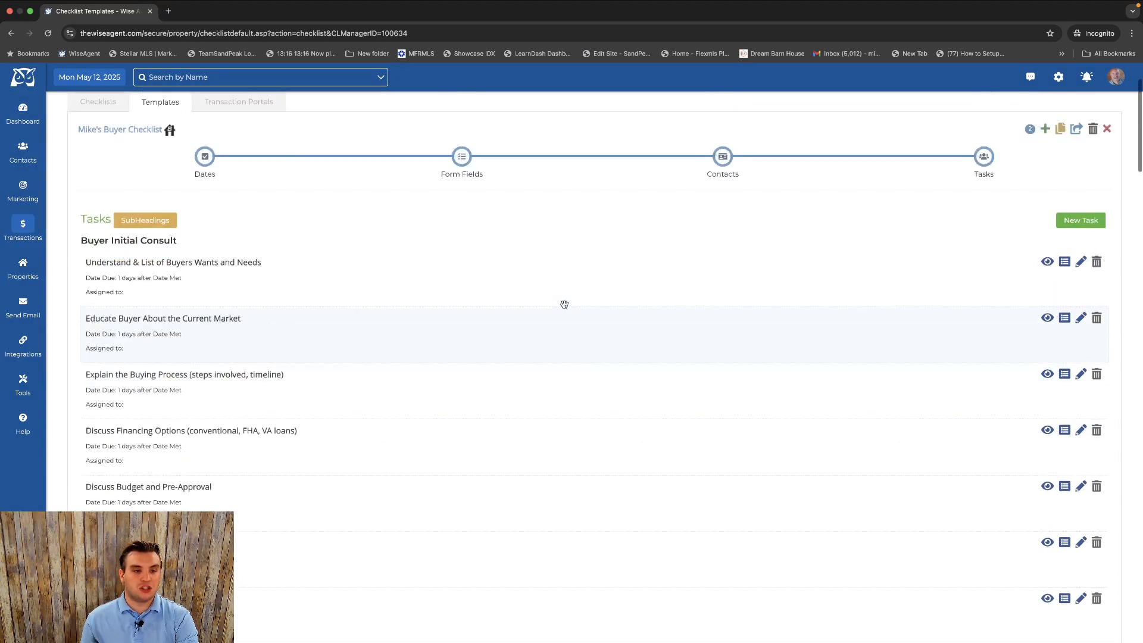